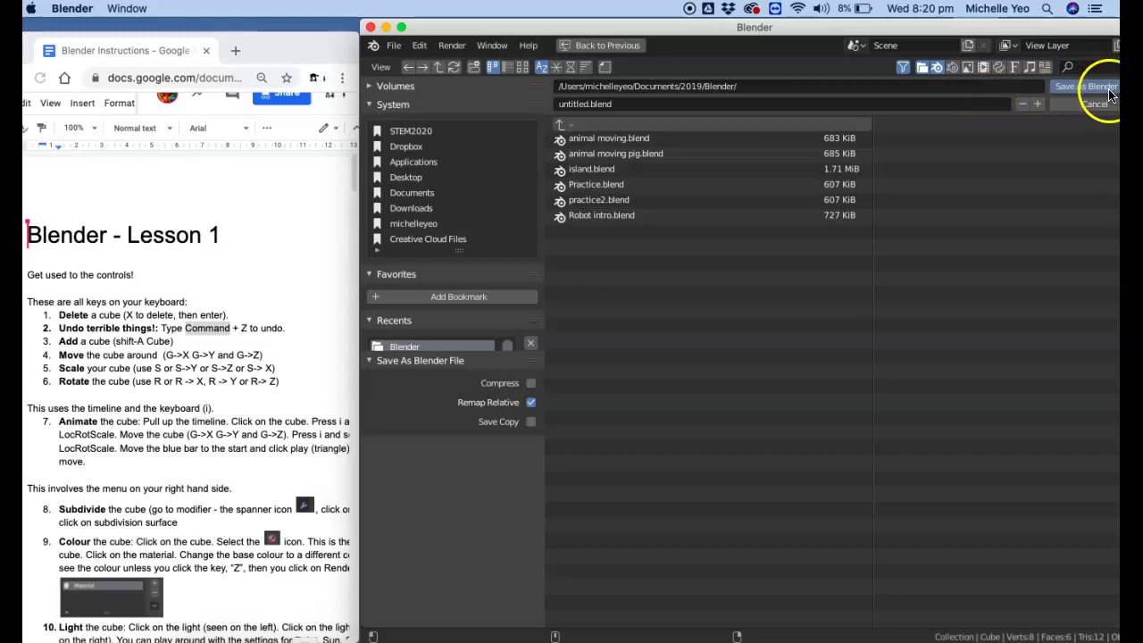
left_click(386, 47)
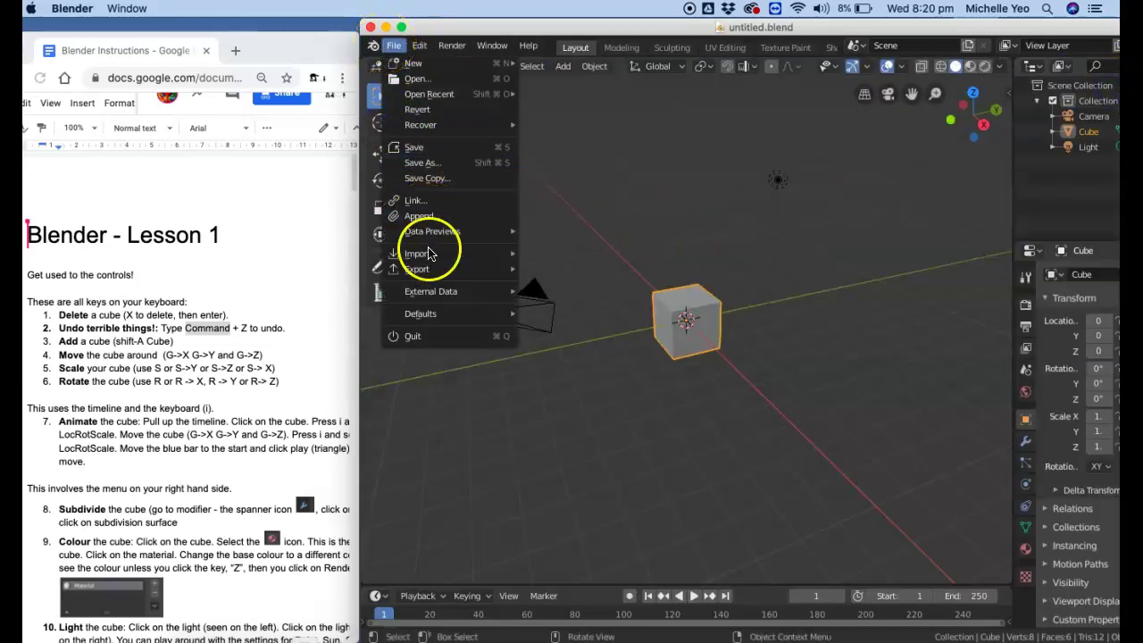
mouse_move(419, 268)
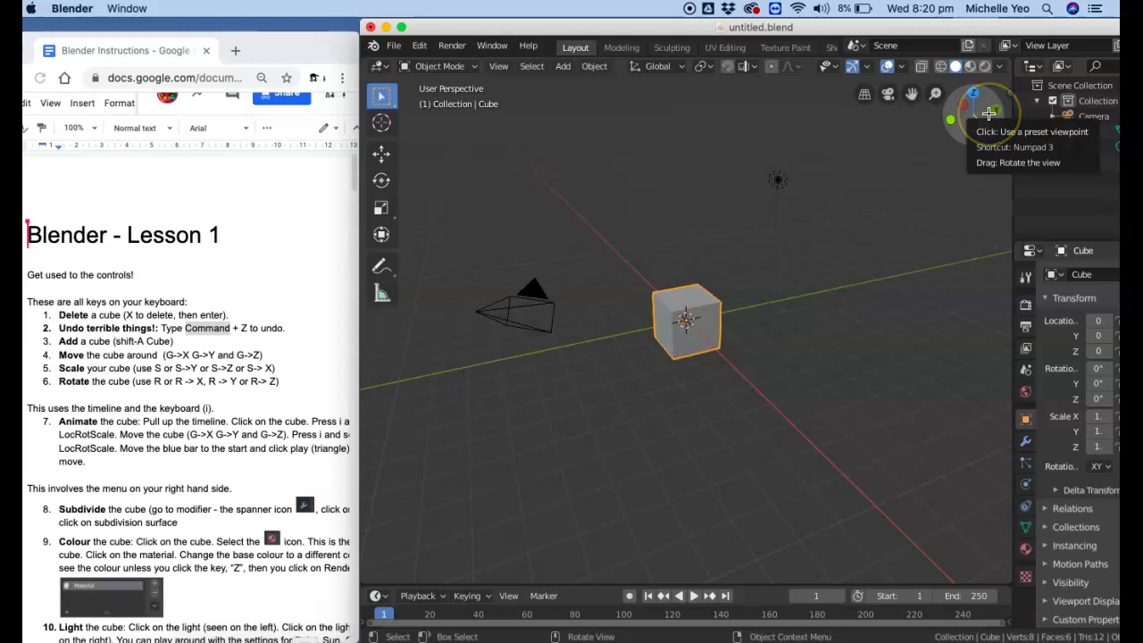
Step: Inspect the default cube from another angle and through the camera, returning to the user perspective view
left_click_drag(982, 107, 902, 89)
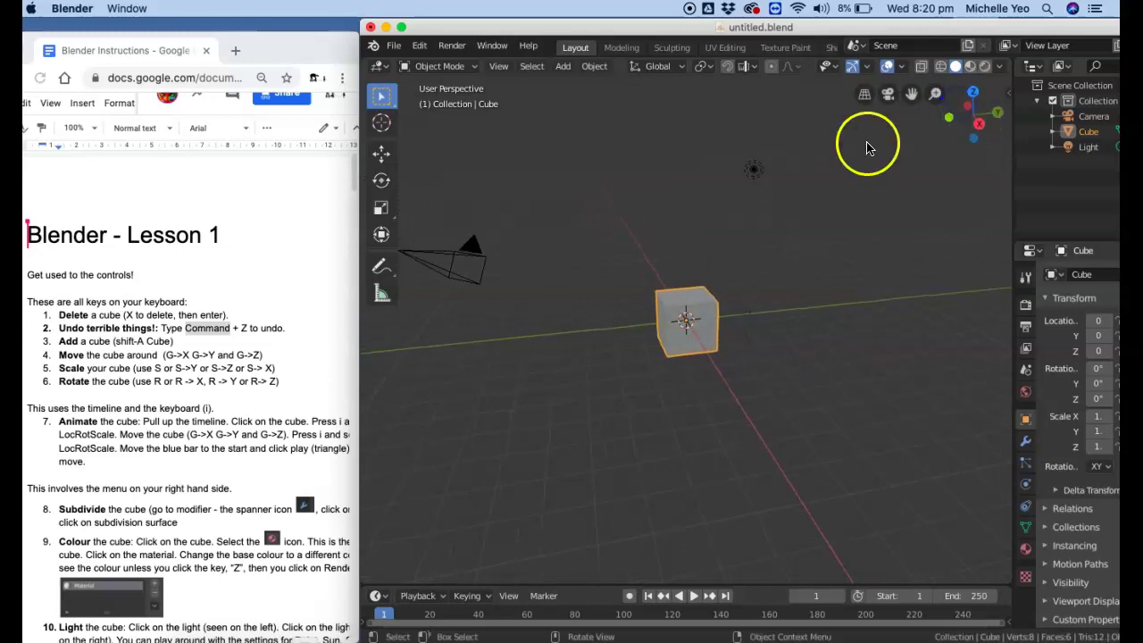
left_click(888, 98)
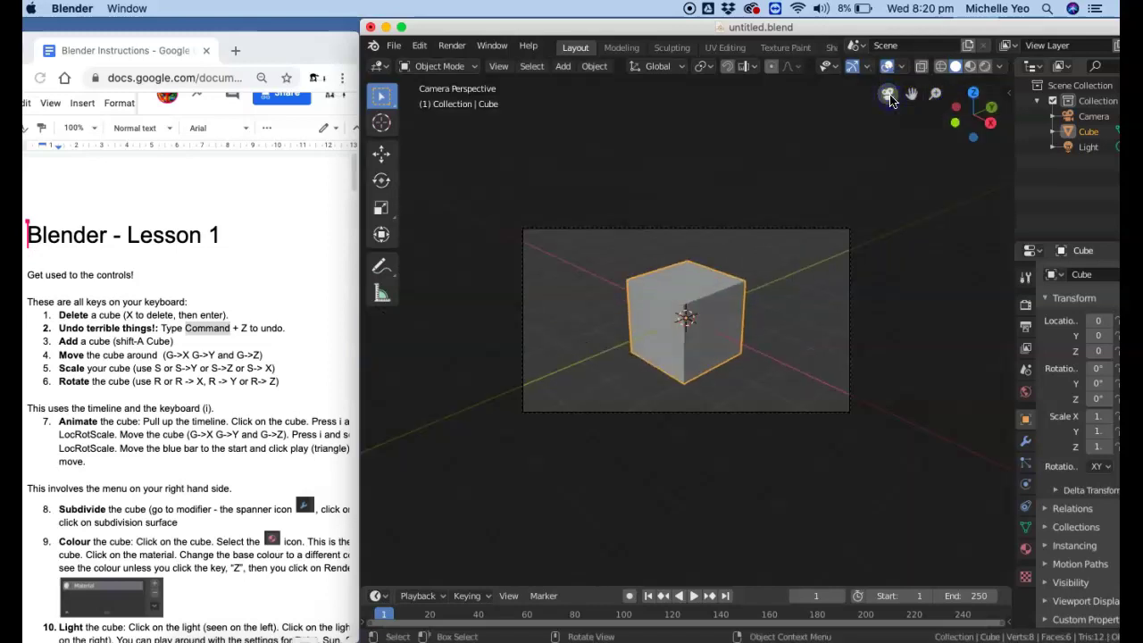
left_click(888, 98)
left_click_drag(910, 93, 937, 99)
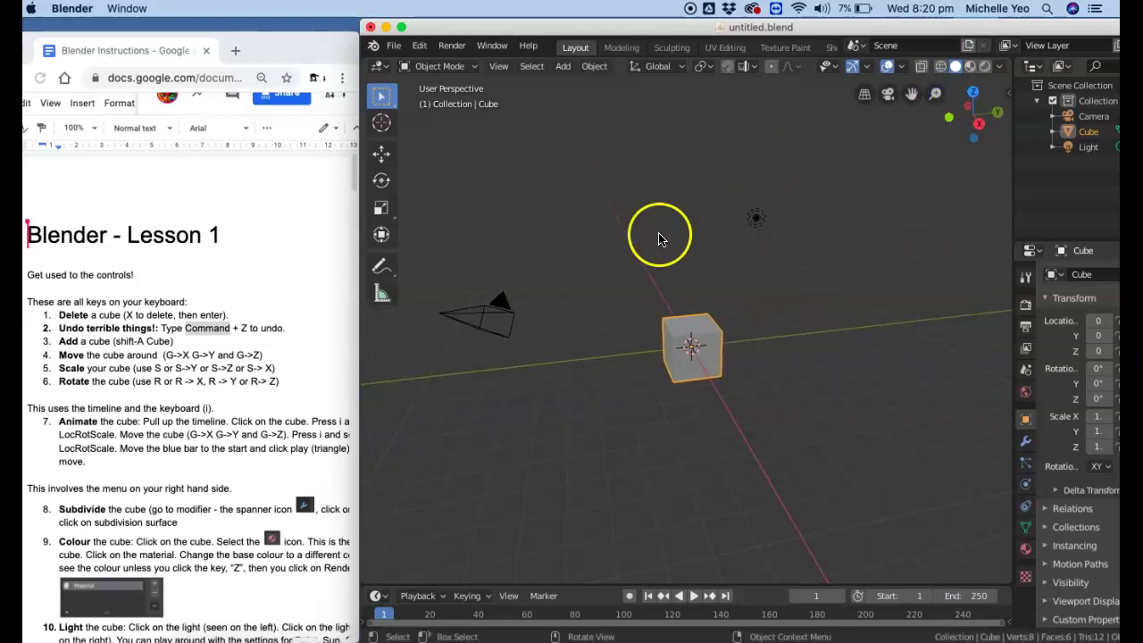
Step: Delete the default cube and undo the deletion
key("x")
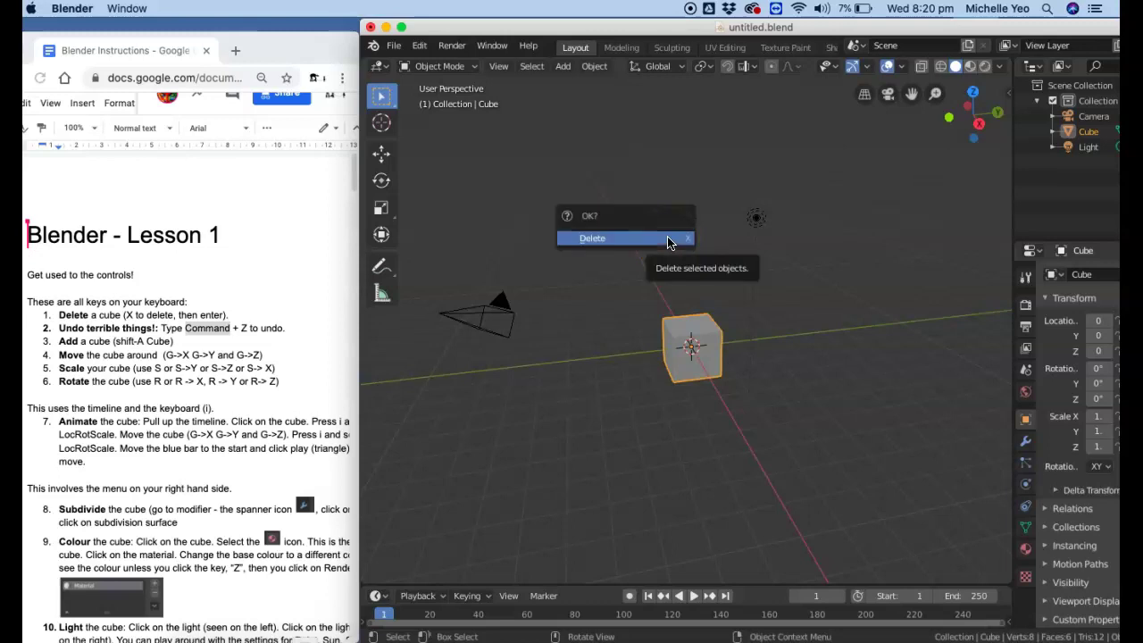
left_click(668, 239)
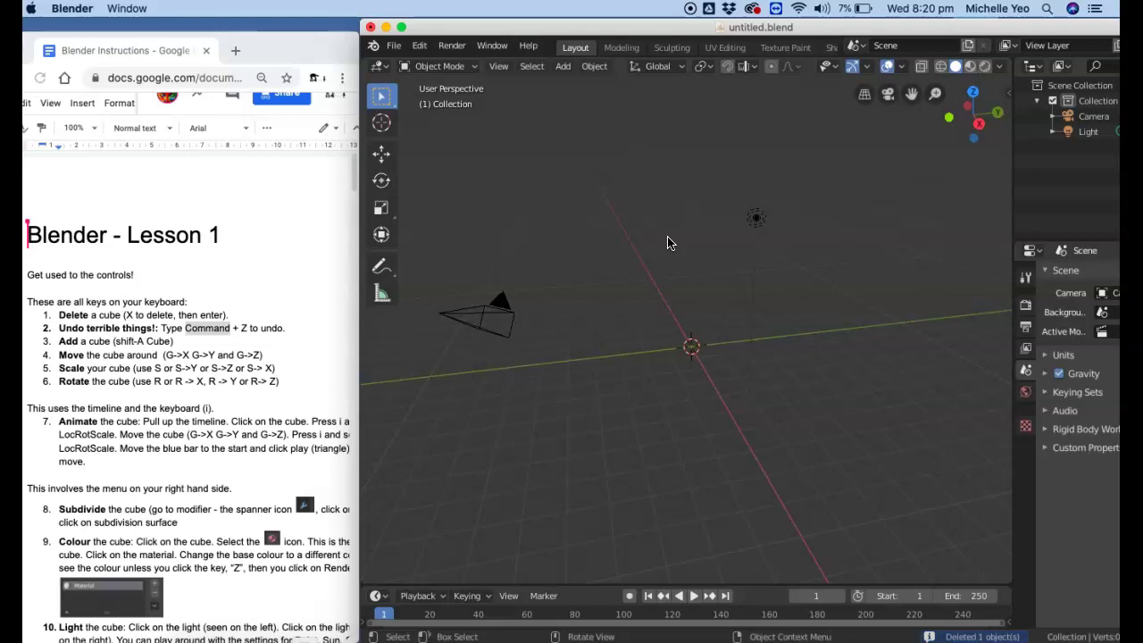
key("super+z")
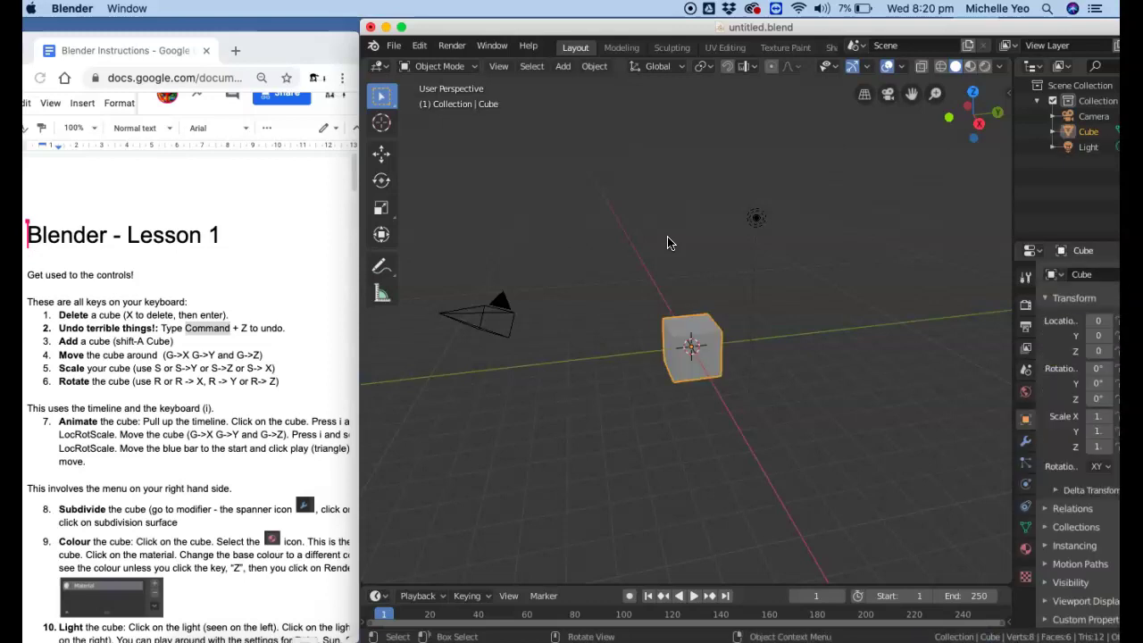
Step: Delete the default cube and add a new cube mesh in its place
key("x")
key("Return")
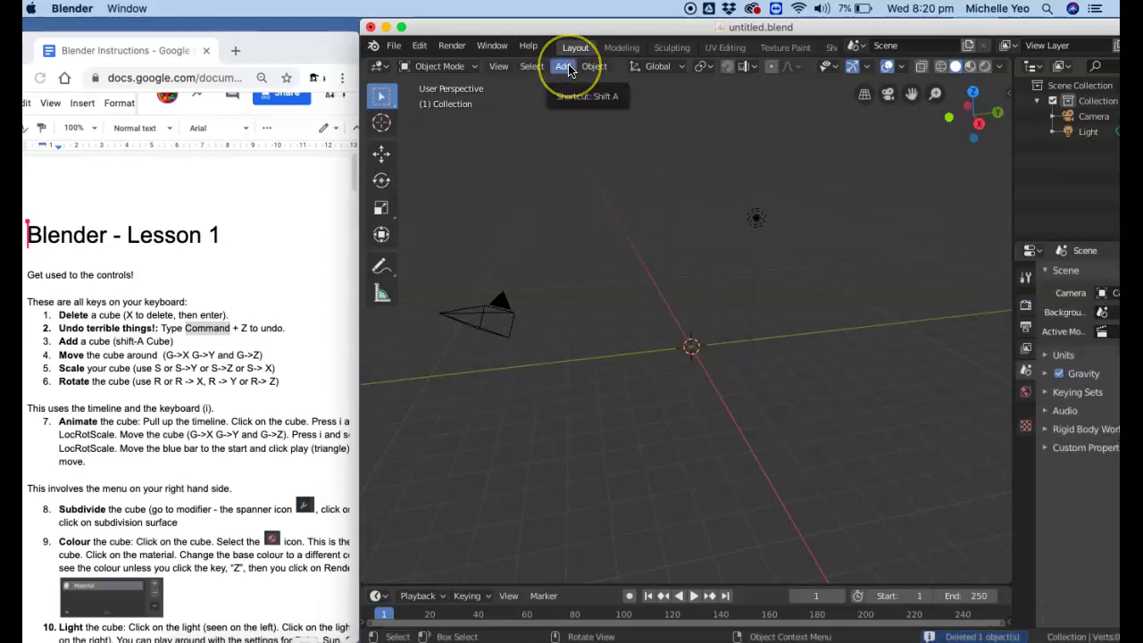
left_click(568, 68)
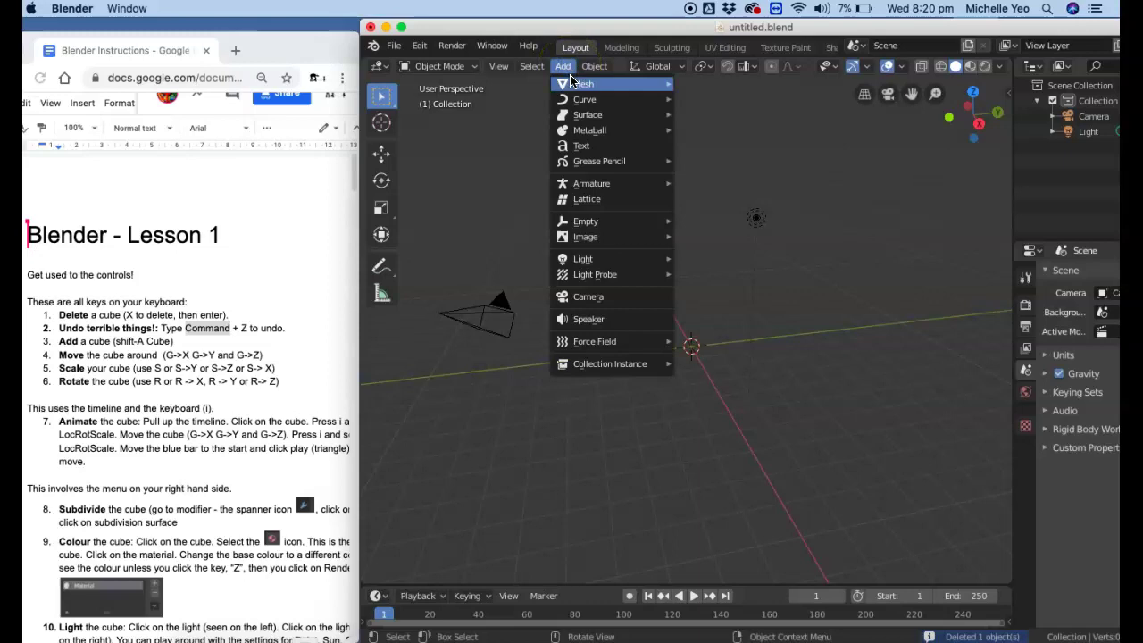
mouse_move(579, 83)
left_click(702, 98)
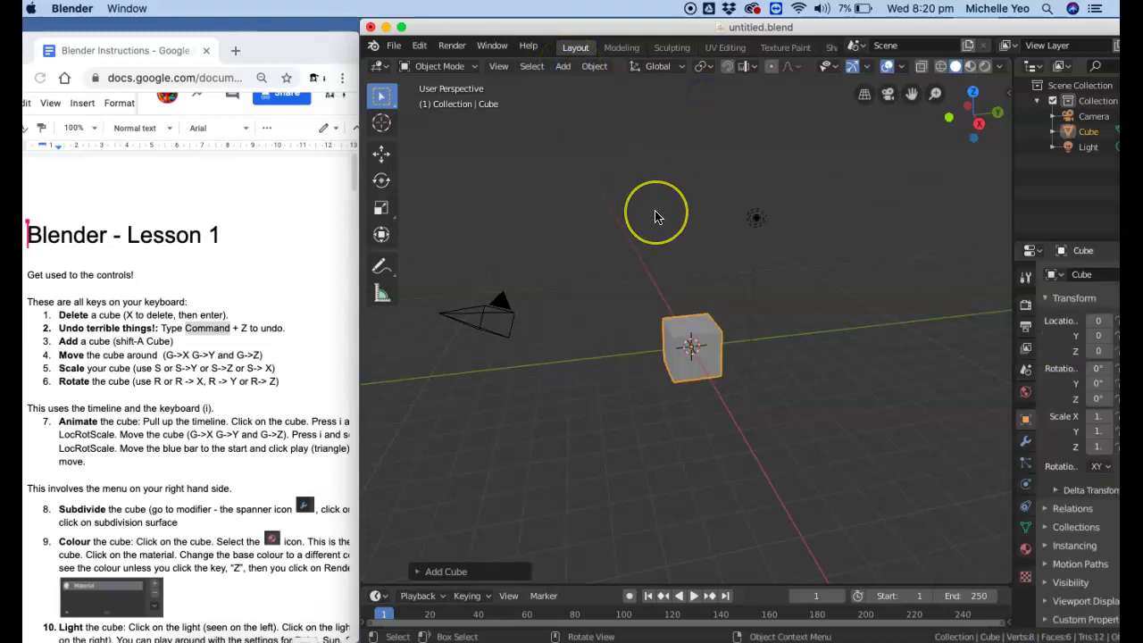
Step: Remove the current cube from the scene and add a fresh cube mesh at the 3D cursor
key("x")
key("Return")
left_click(627, 283)
key("shift+a")
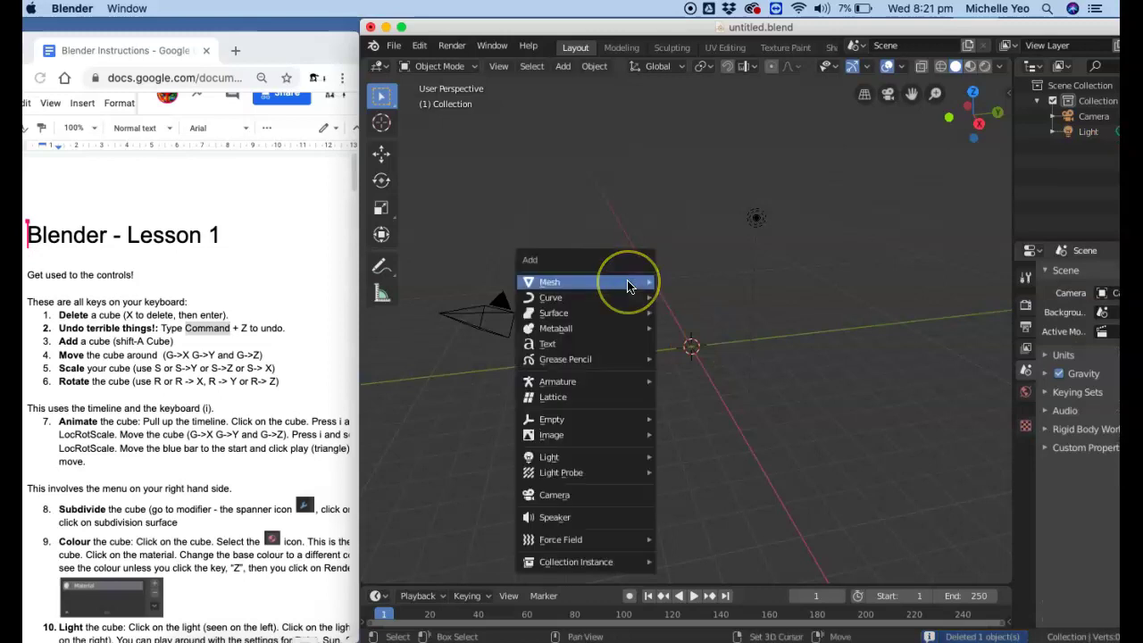
mouse_move(627, 285)
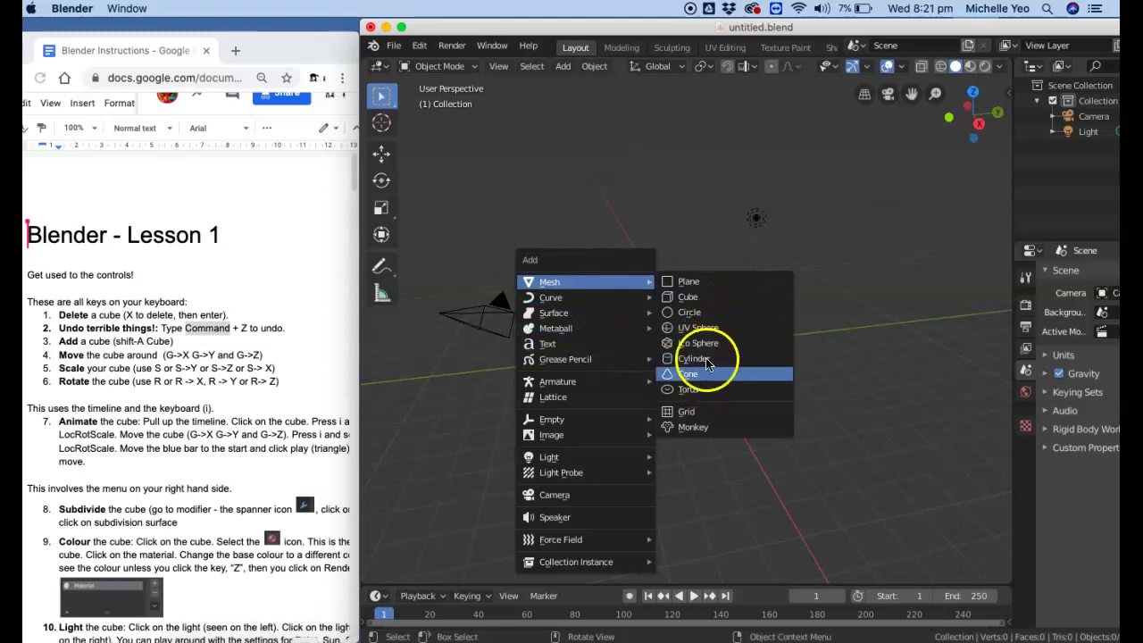
left_click(731, 304)
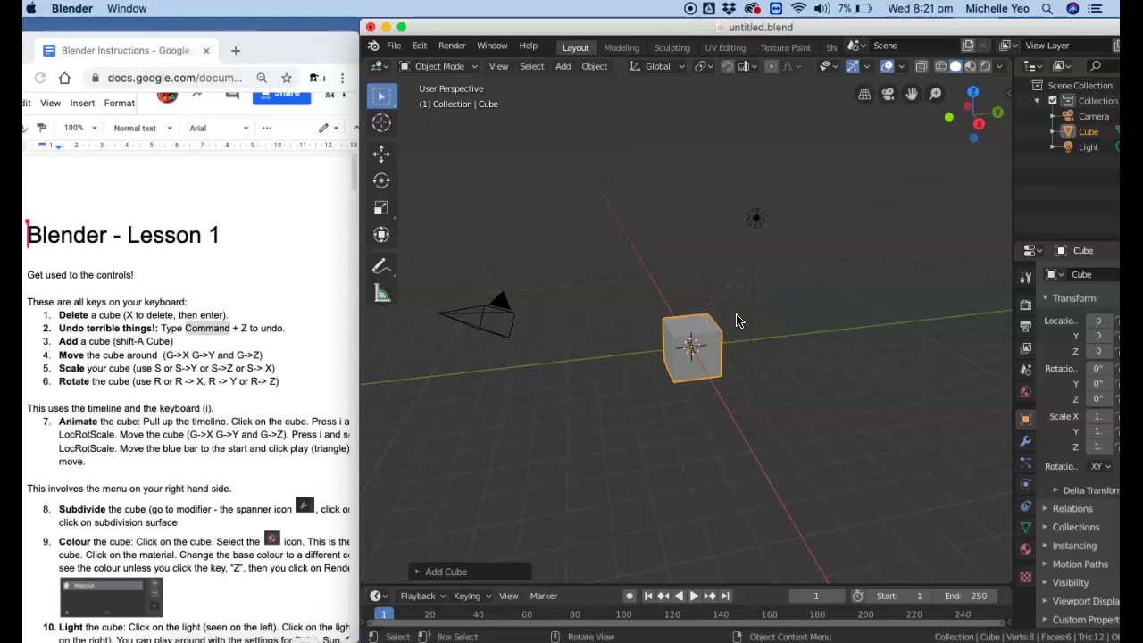
Step: Move the cube slightly in the negative global X direction and slightly in the positive global Y direction
key("g")
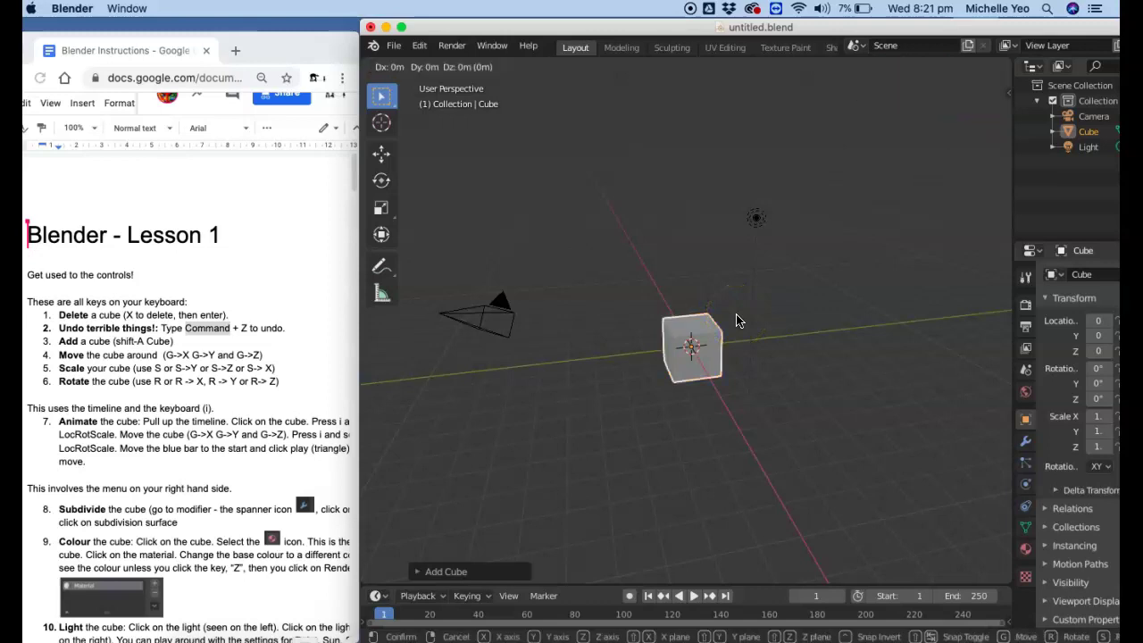
key("x")
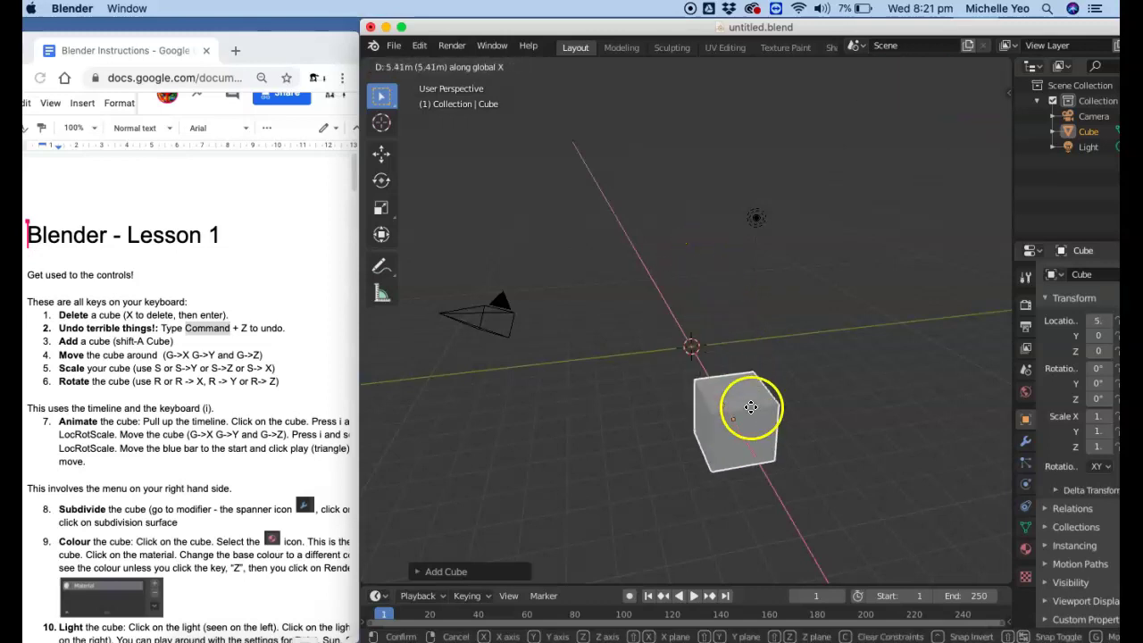
left_click(703, 323)
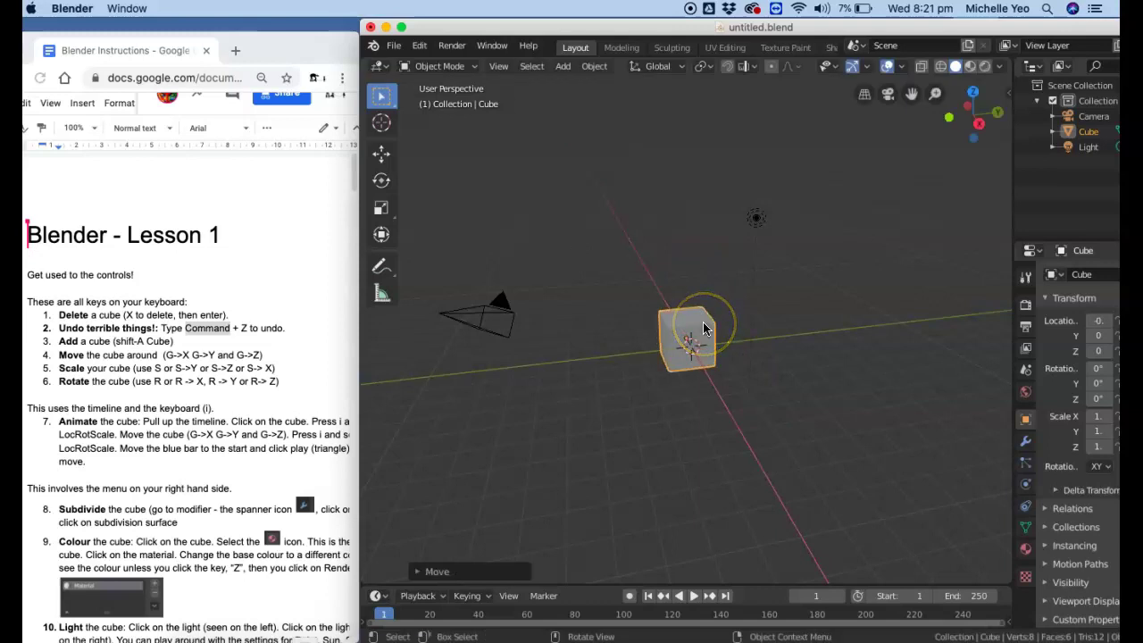
key("g")
key("y")
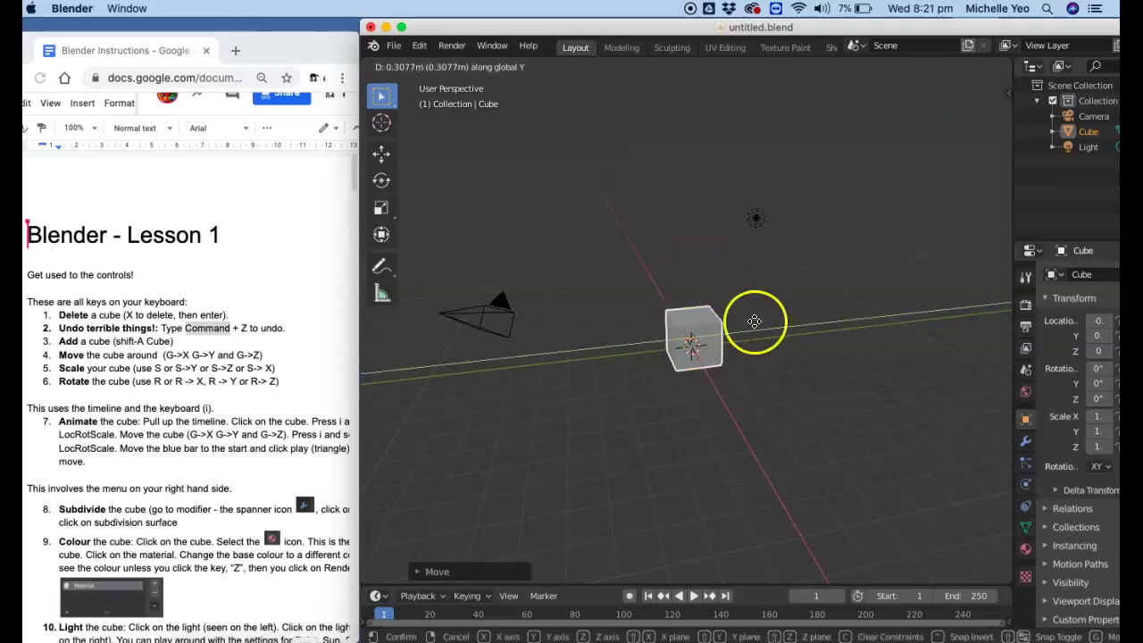
left_click(707, 347)
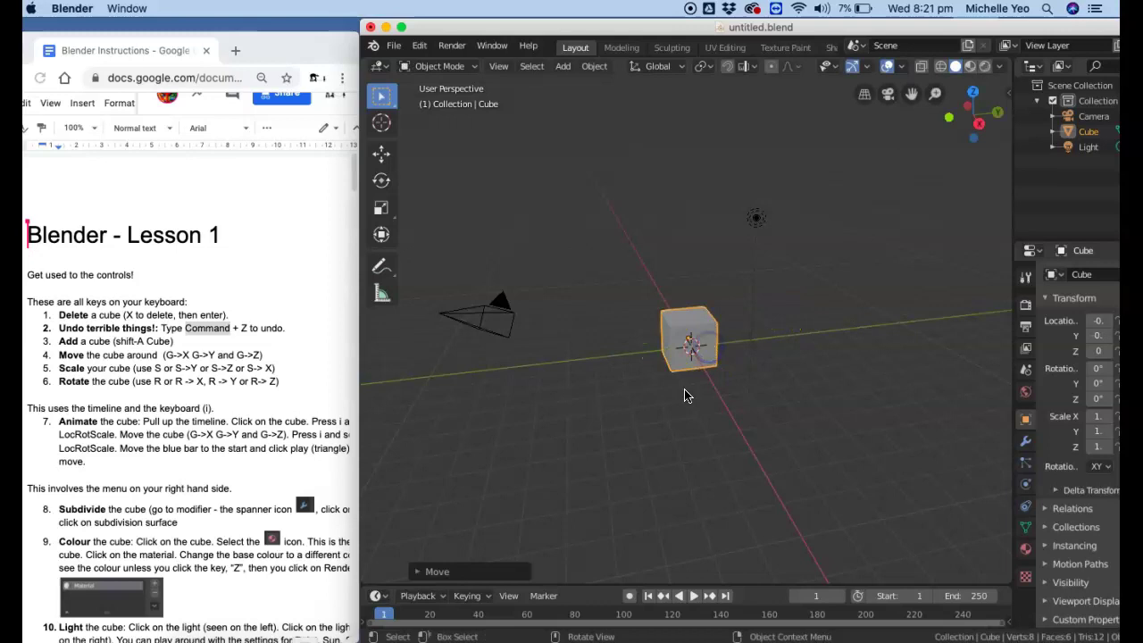
Step: Nudge the cube a tiny distance along the global Z axis
key("g")
key("z")
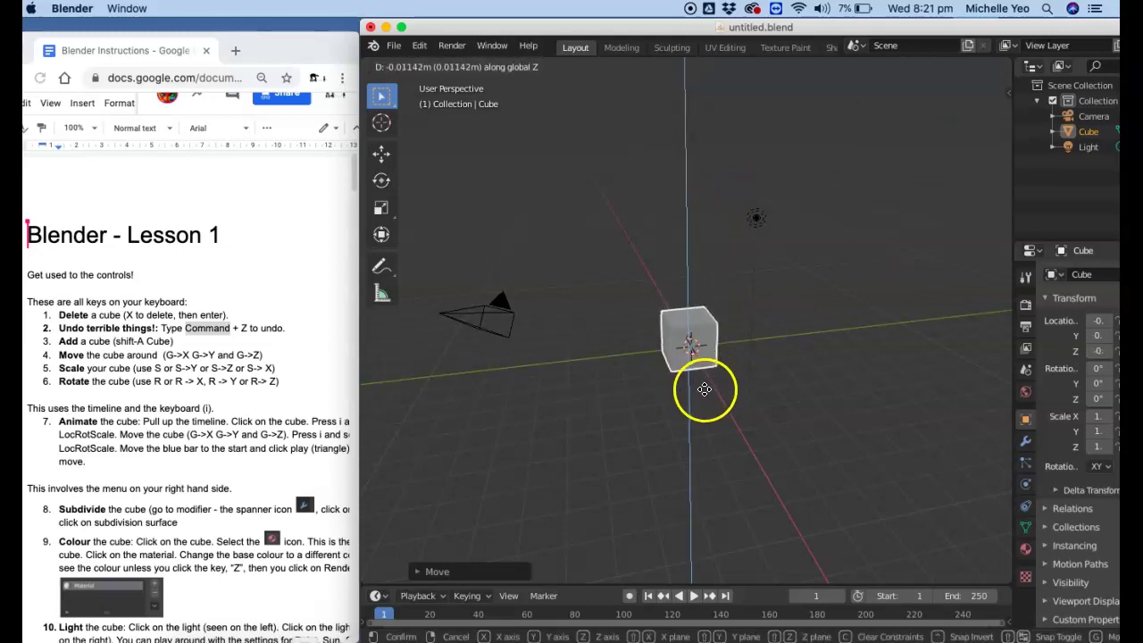
left_click(704, 389)
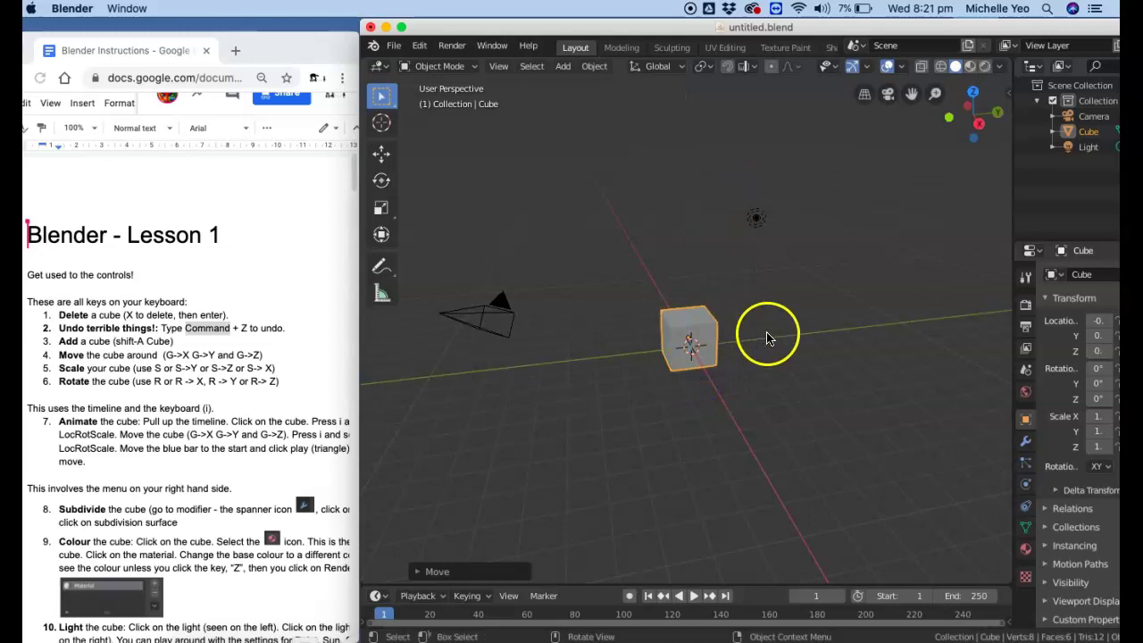
Step: Move the cube freely without an axis constraint, and undo that move
key("g")
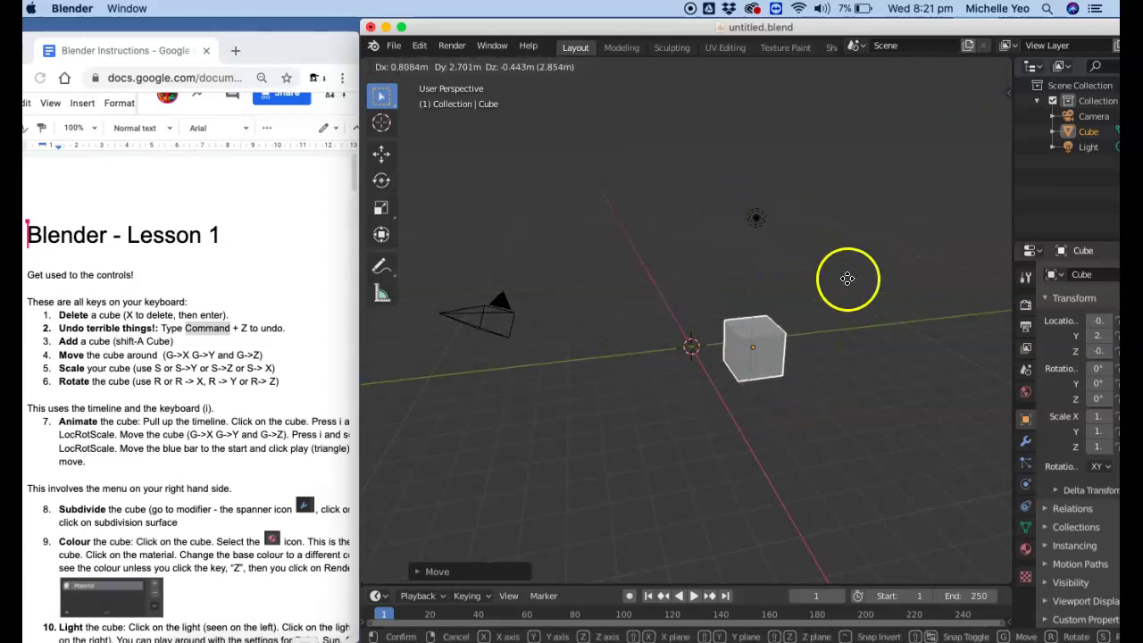
left_click(756, 283)
key("super+z")
key("super+z")
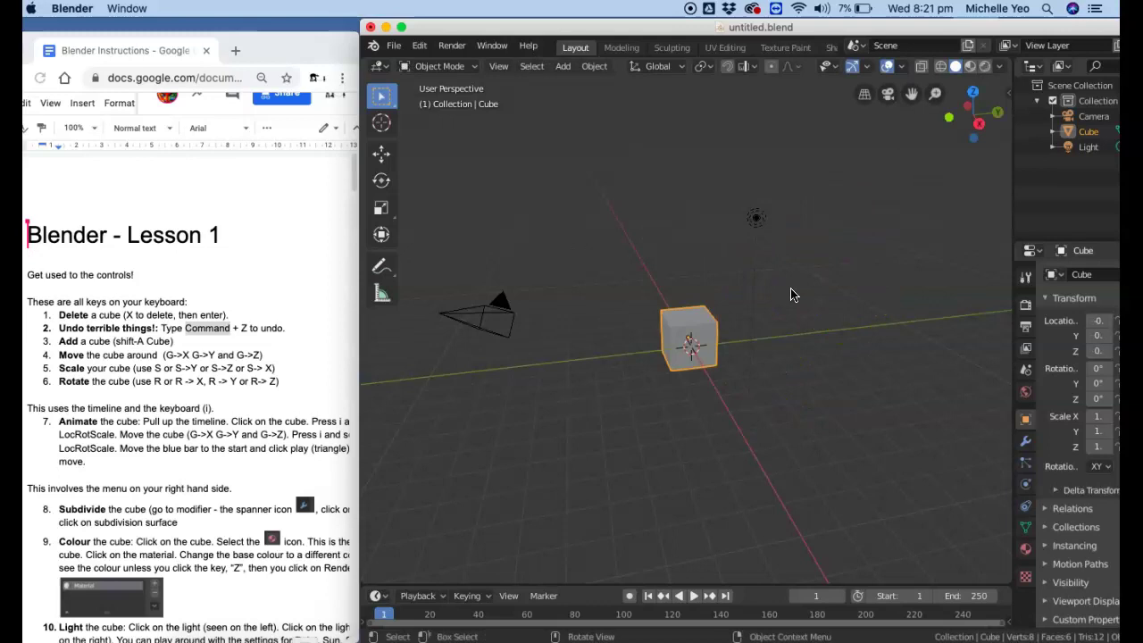
Step: Add a UV sphere and scale it down uniformly until it is much smaller than the cube
key("shift+a")
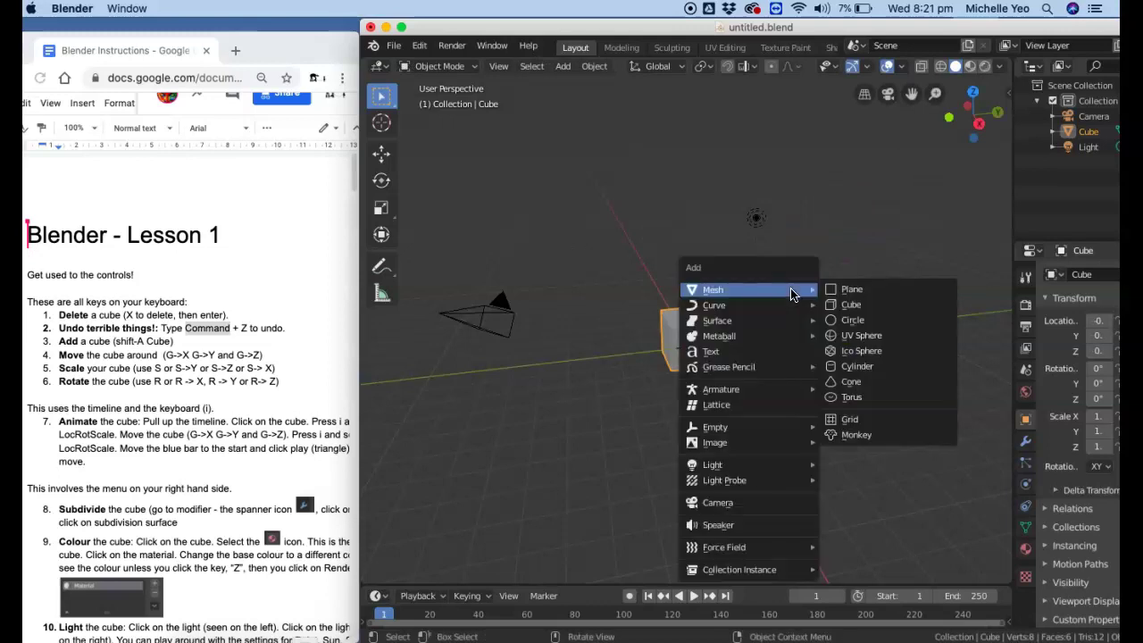
left_click(848, 335)
key("s")
left_click(740, 390)
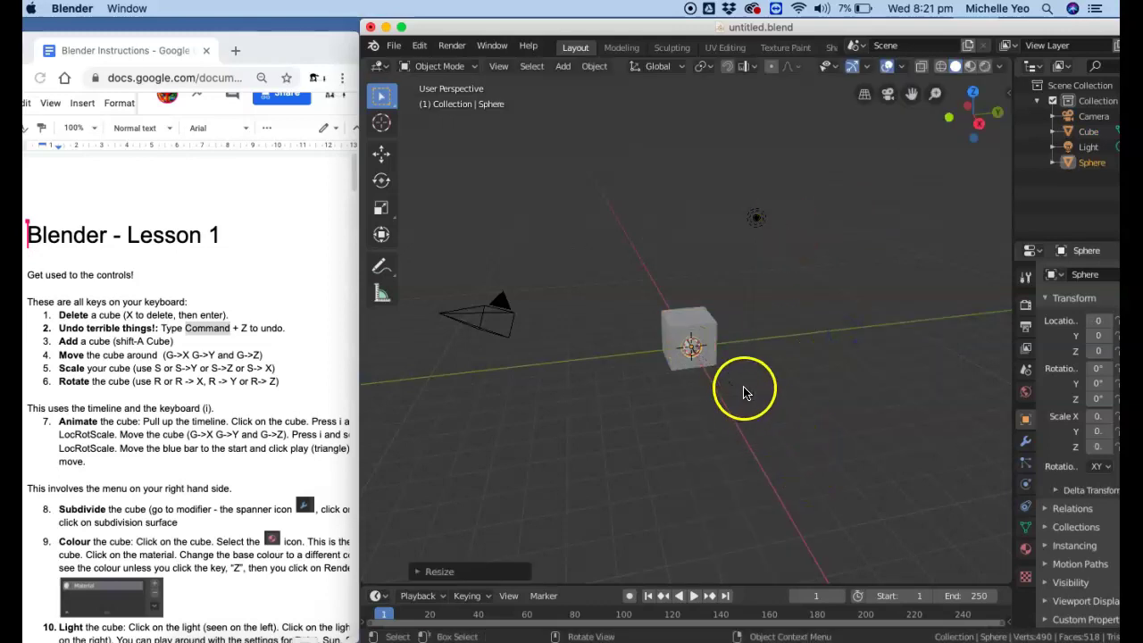
Step: Move the small sphere onto the cube's top and centre it there along the global X and Y axes, checking from above
key("g")
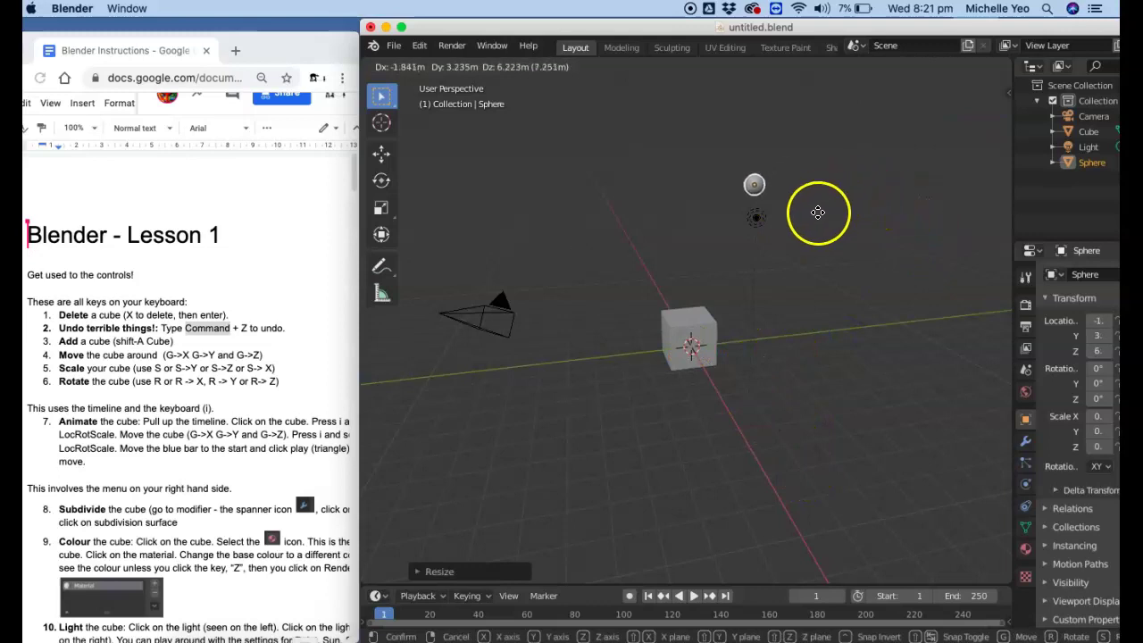
left_click(760, 329)
left_click_drag(972, 114, 905, 169)
key("g")
key("x")
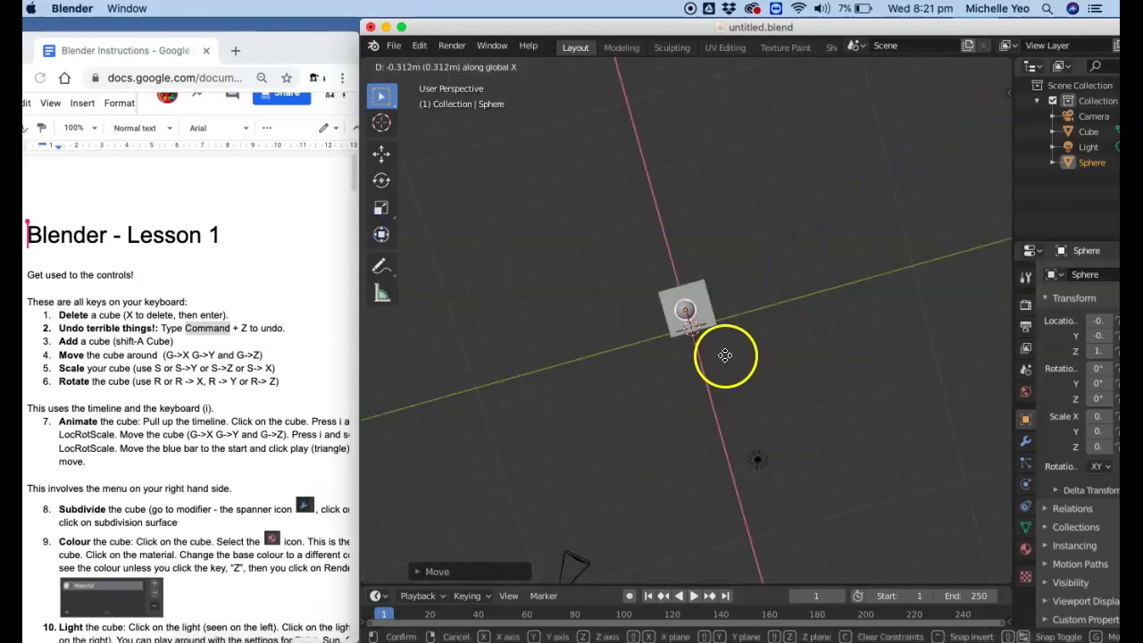
key("y")
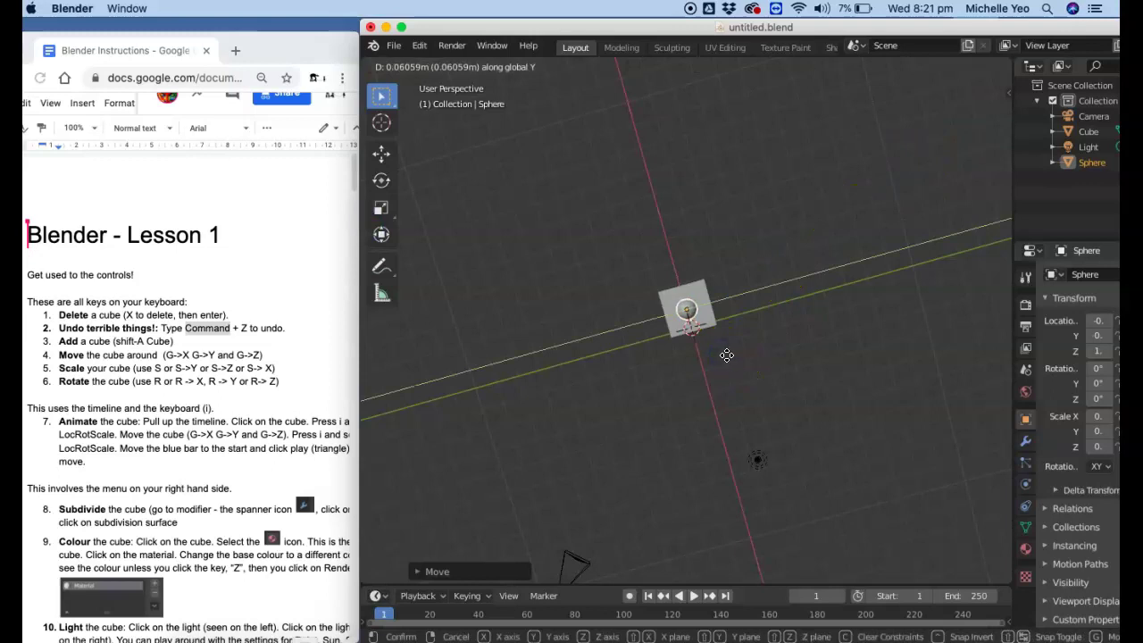
left_click(726, 356)
Step: Delete the small sphere on top of the cube
left_click_drag(969, 120, 808, 214)
left_click(692, 307)
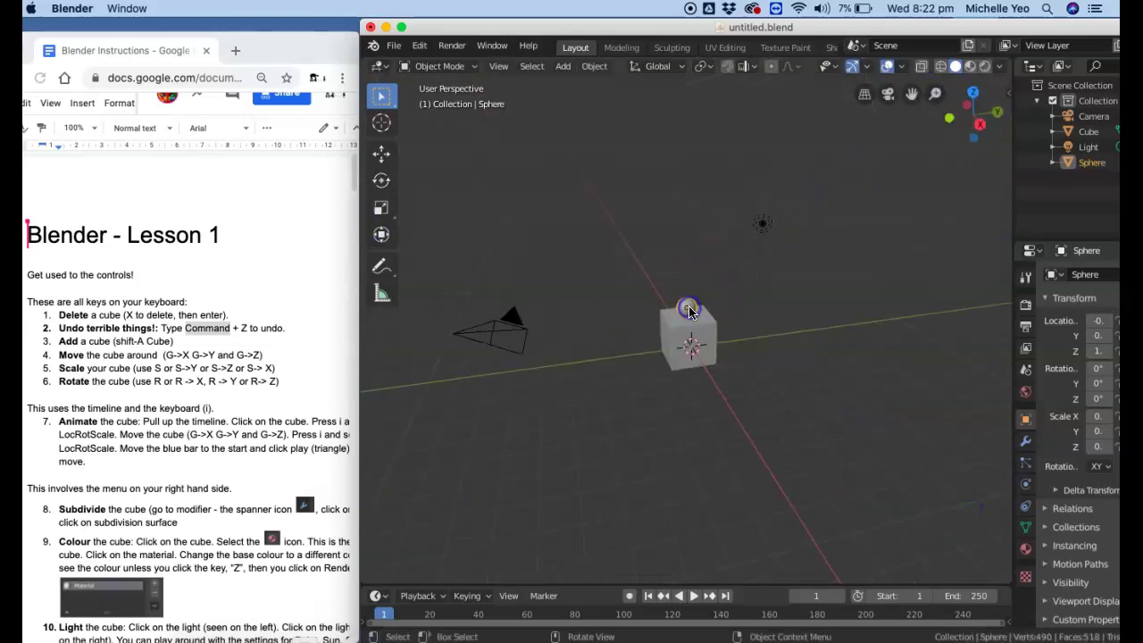
key("x")
key("Return")
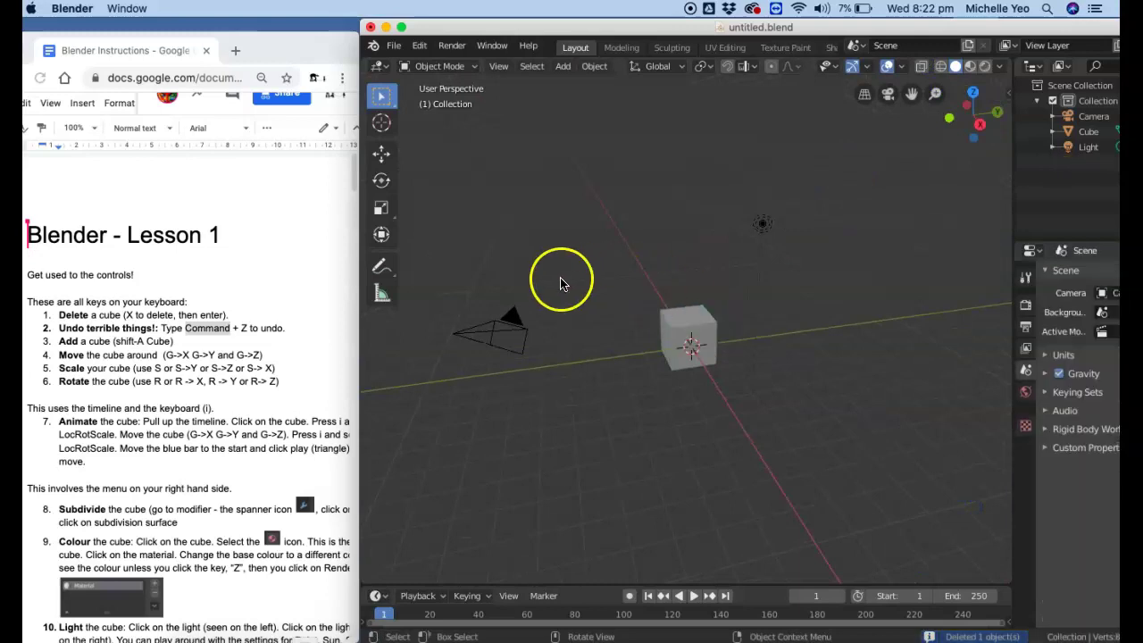
Step: Scale the cube up uniformly to a bit less than twice its size
left_click(697, 327)
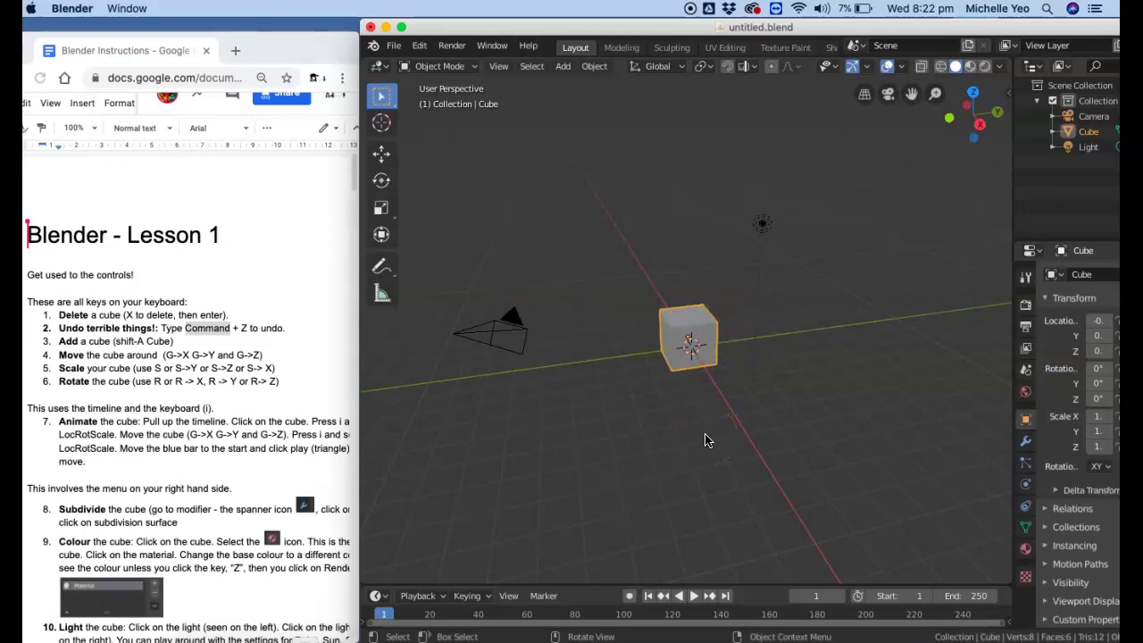
key("s")
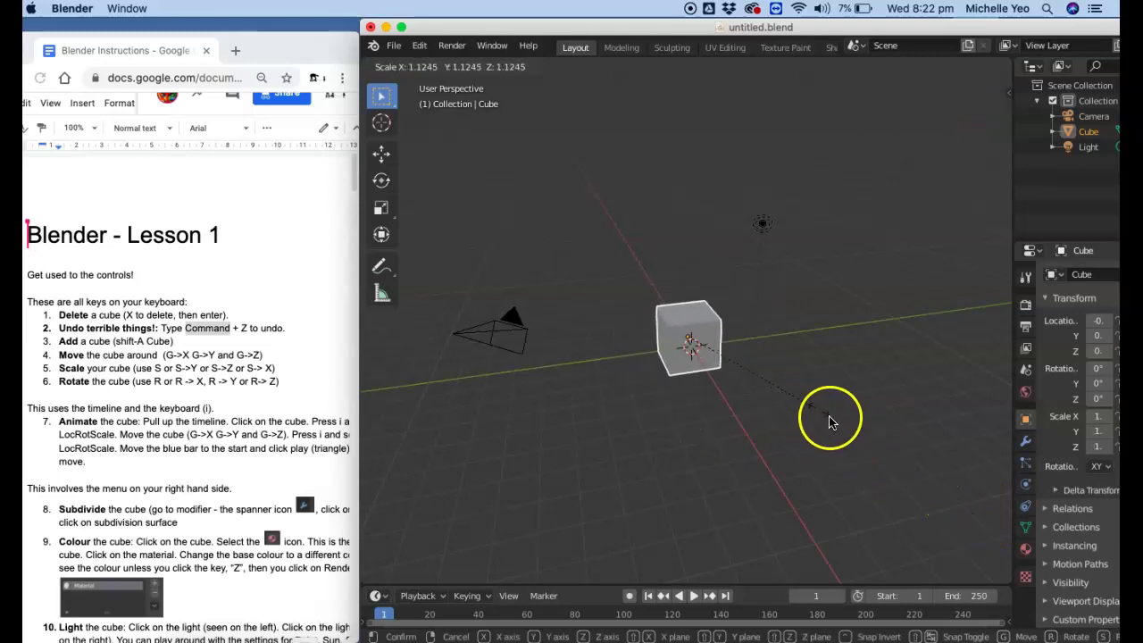
left_click(864, 452)
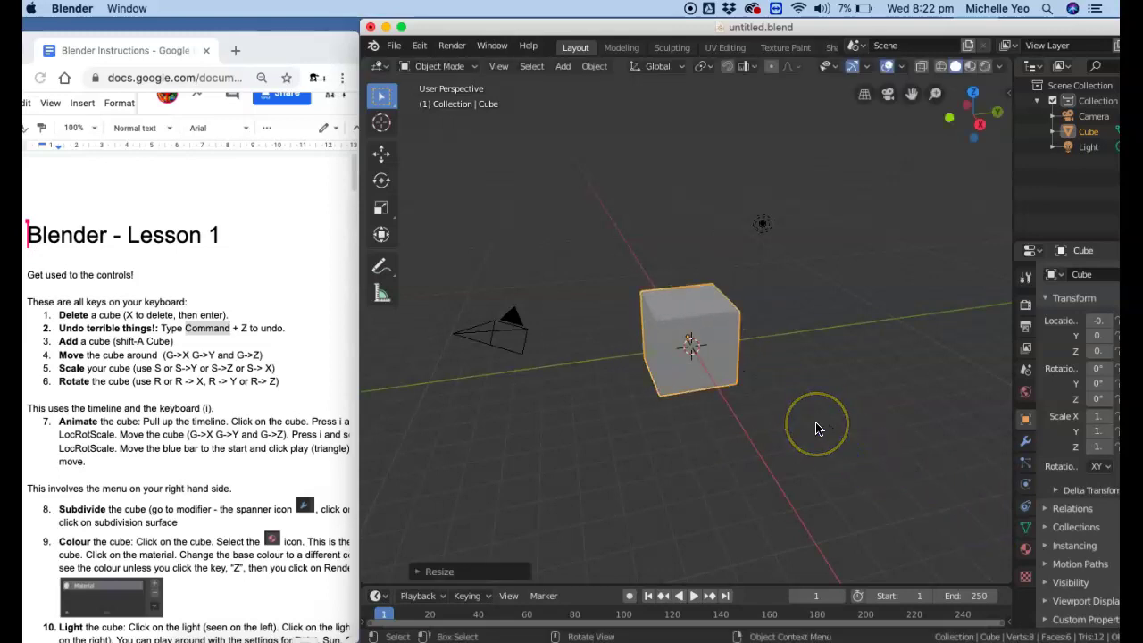
Step: Stretch the cube along the global Y axis into a long box with a Y scale of more than 4
key("s")
key("y")
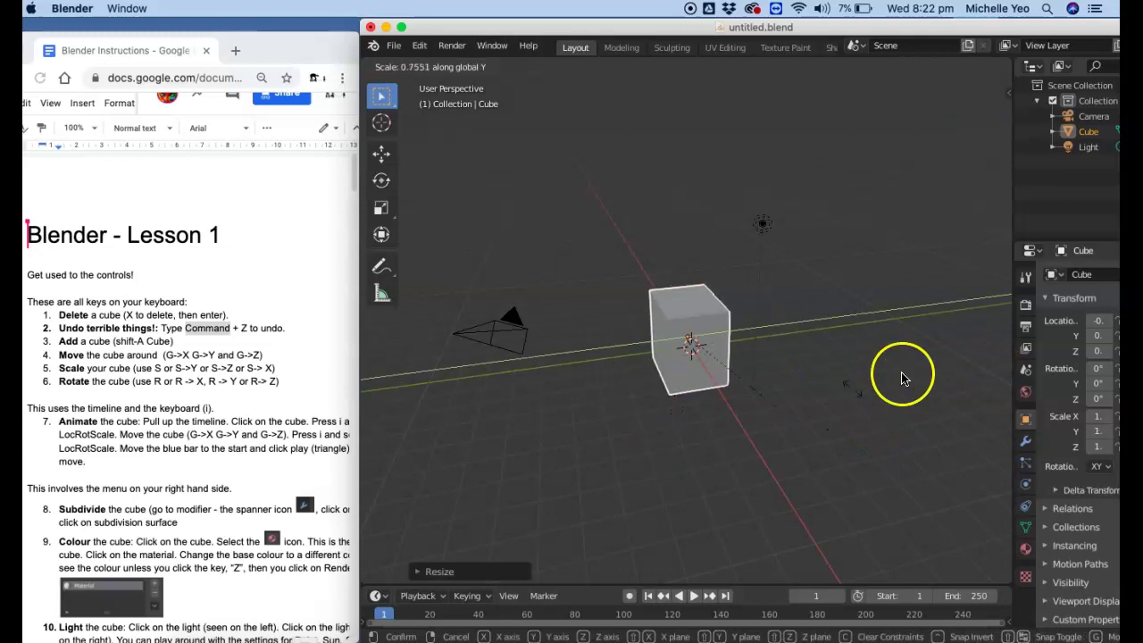
left_click(416, 306)
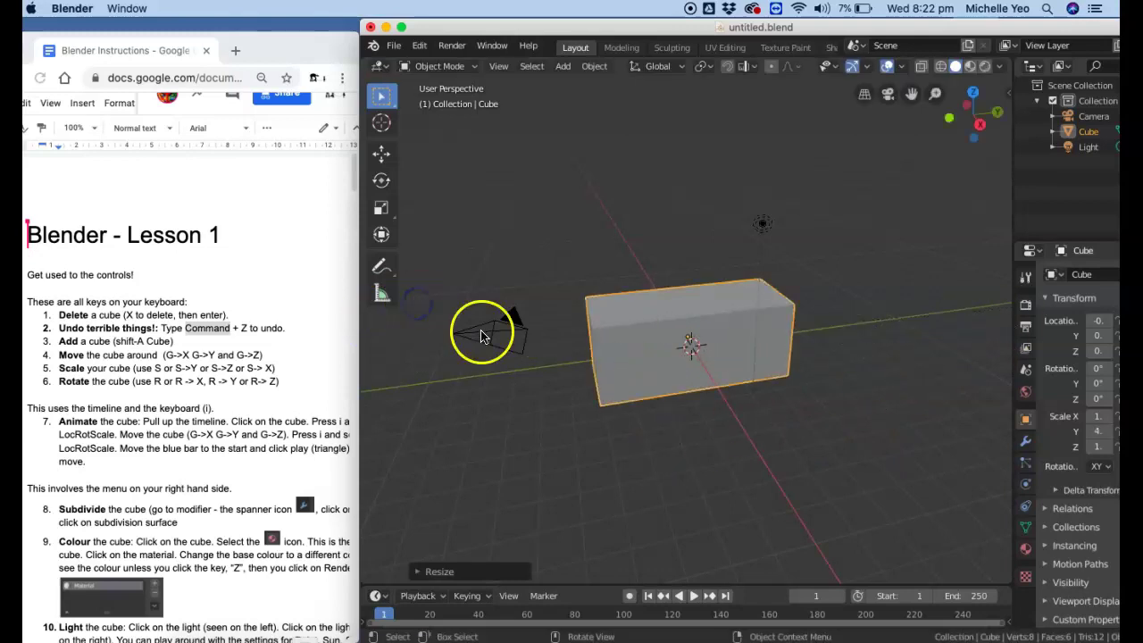
Step: Widen the long box along the global X axis to a scale of about -4, and stretch it along global Z by more than 2.6 times
key("s")
key("x")
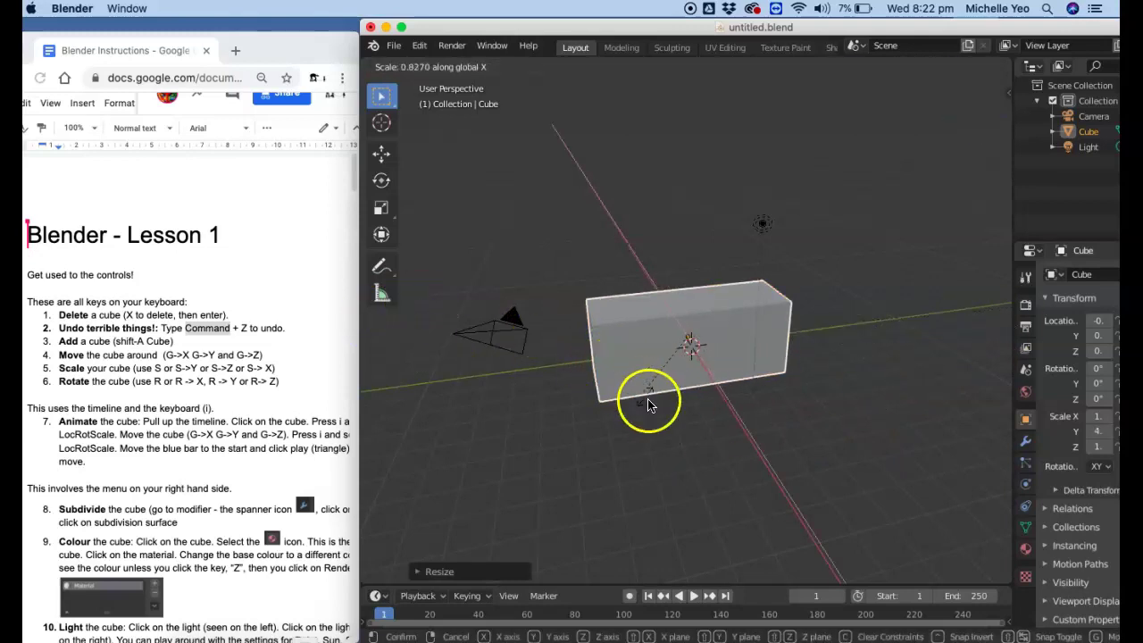
left_click(753, 560)
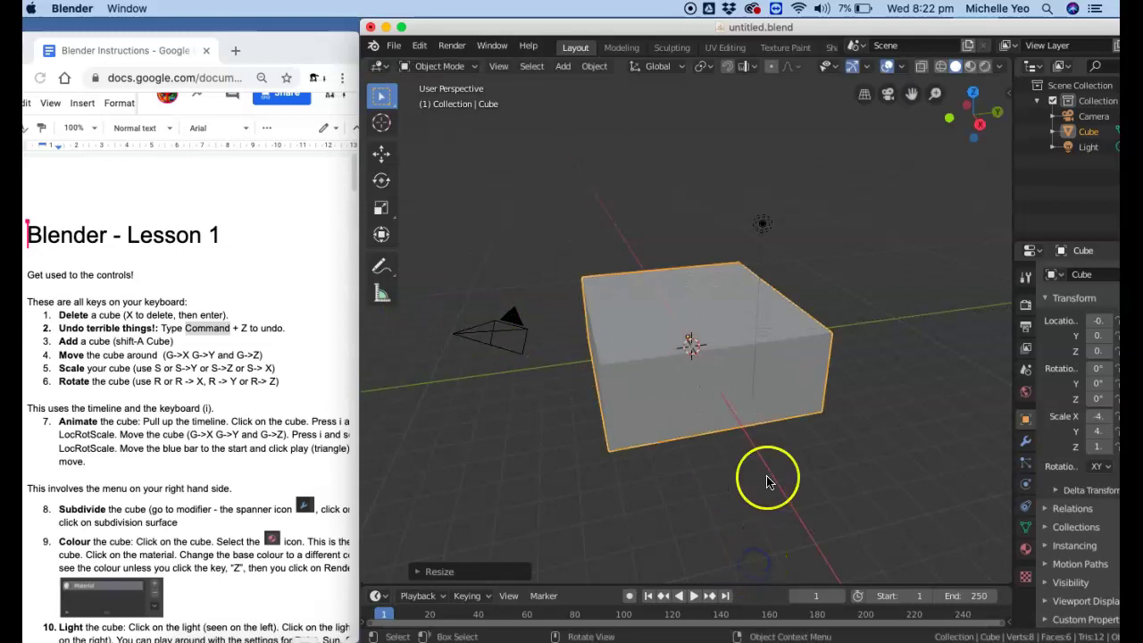
key("s")
key("z")
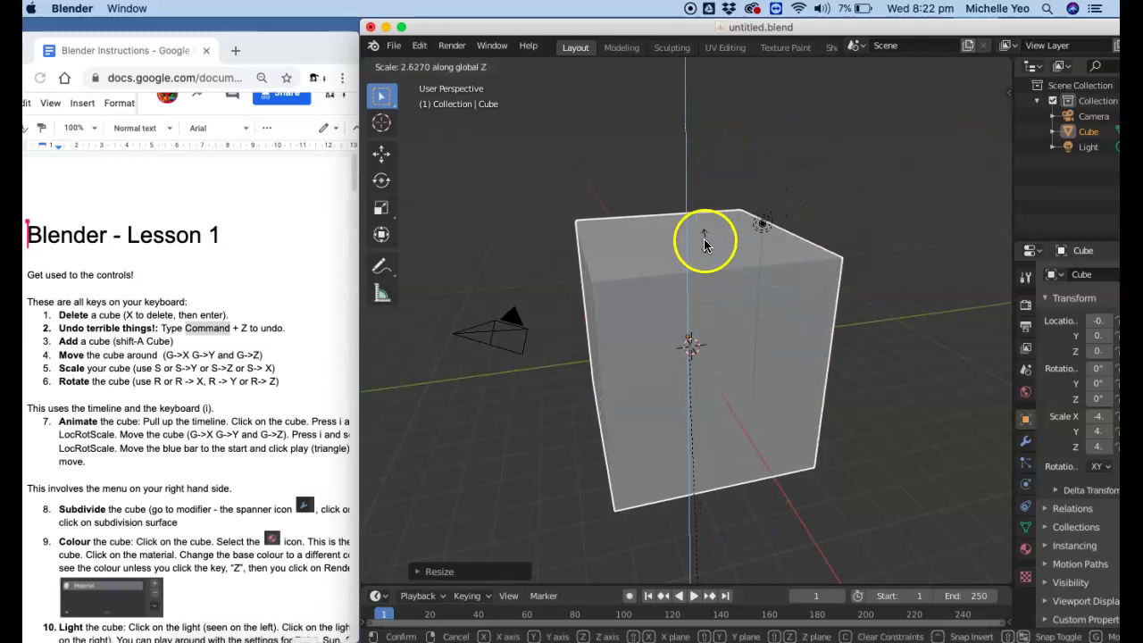
left_click(727, 96)
Step: Delete the enlarged box and add a new default cube mesh at the origin
key("x")
key("Return")
key("shift+a")
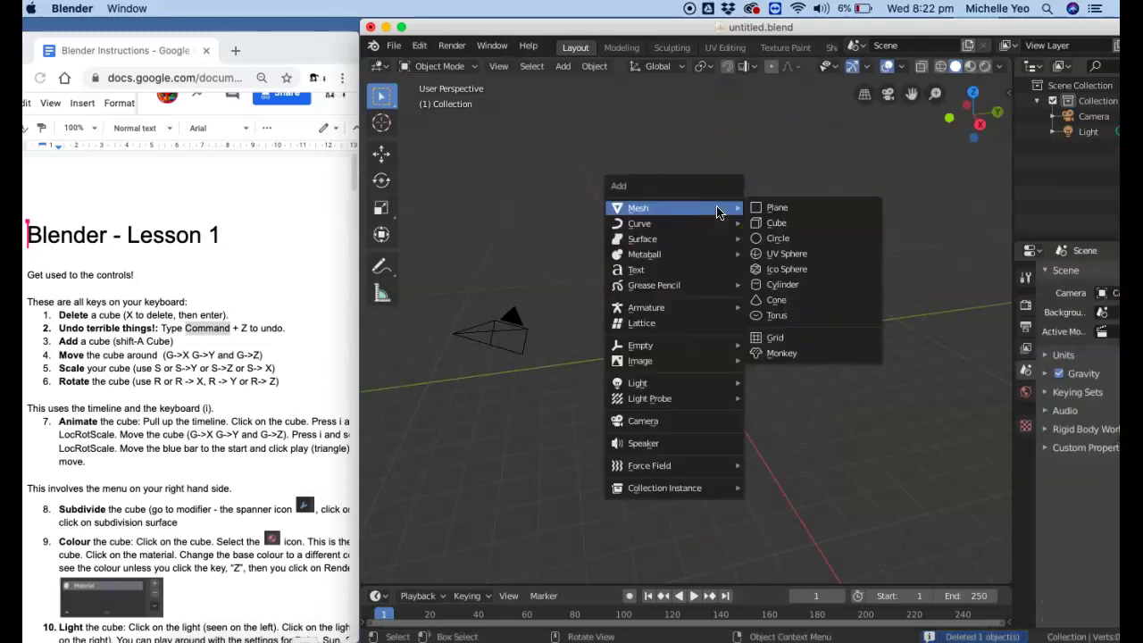
left_click(778, 220)
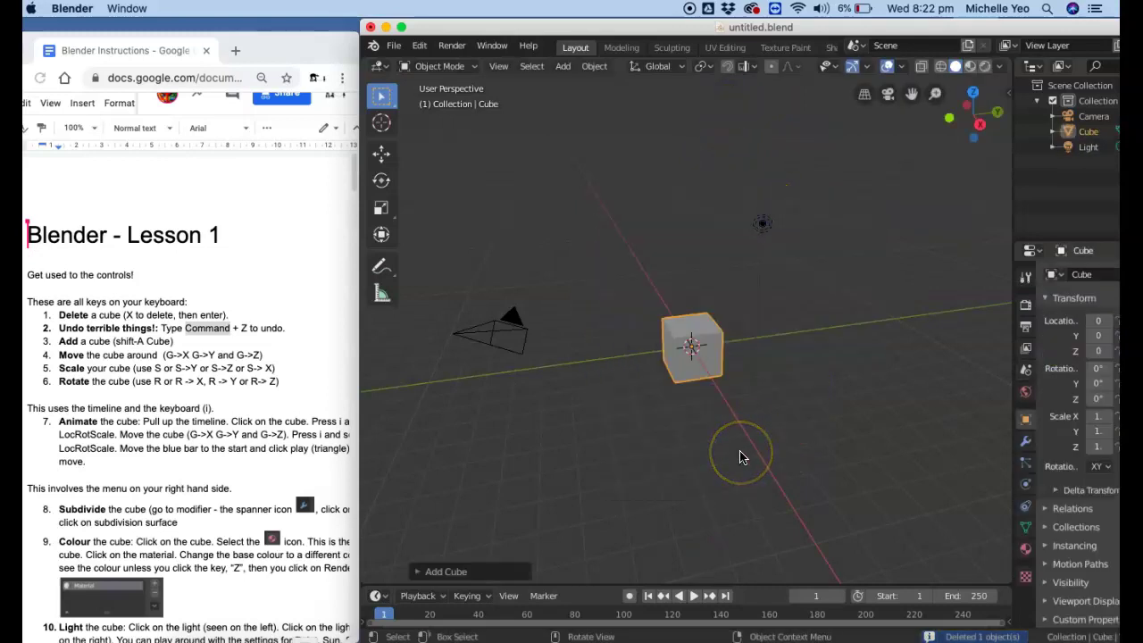
Step: Scale the new cube up to about 1.8 times along global Z, and flatten it along global Y into a thin upright slab
key("s")
key("z")
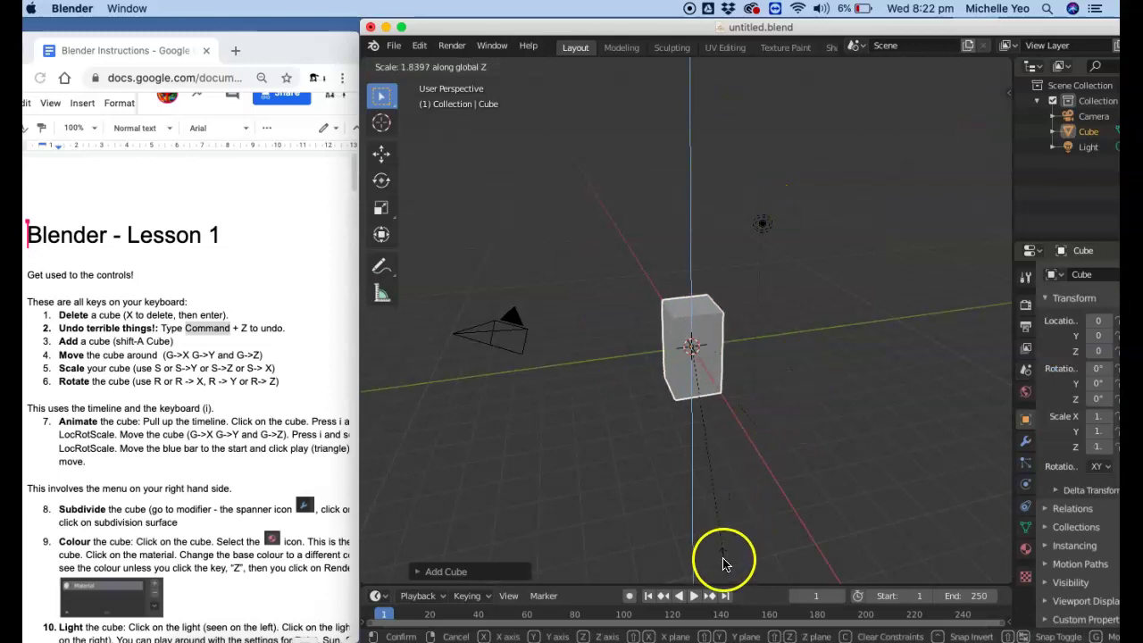
left_click(739, 559)
key("s")
key("y")
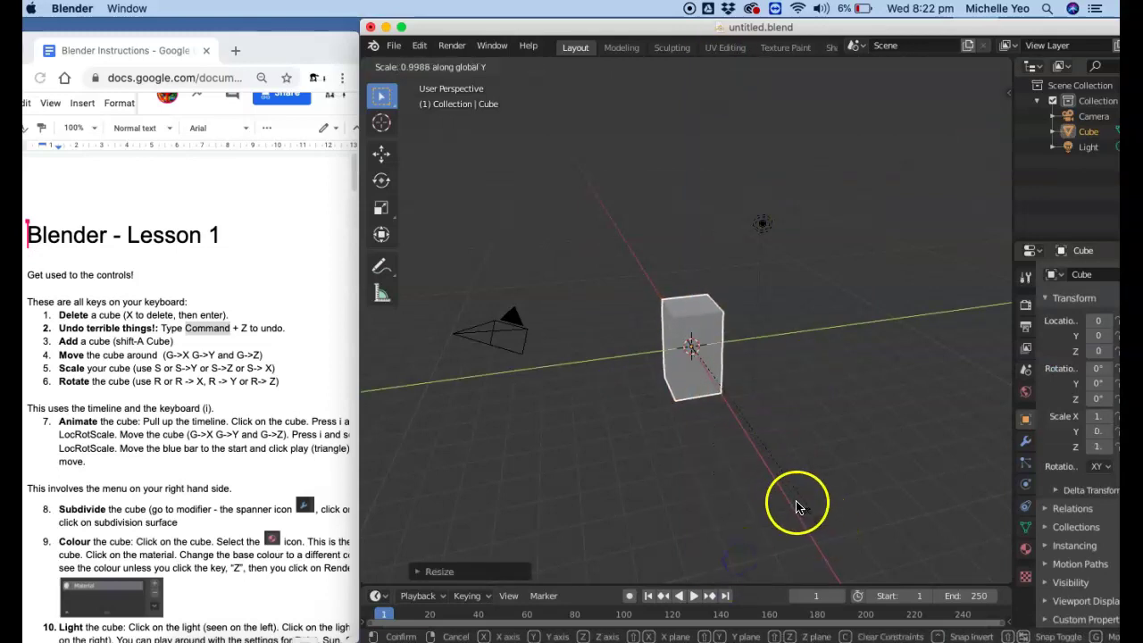
left_click(698, 387)
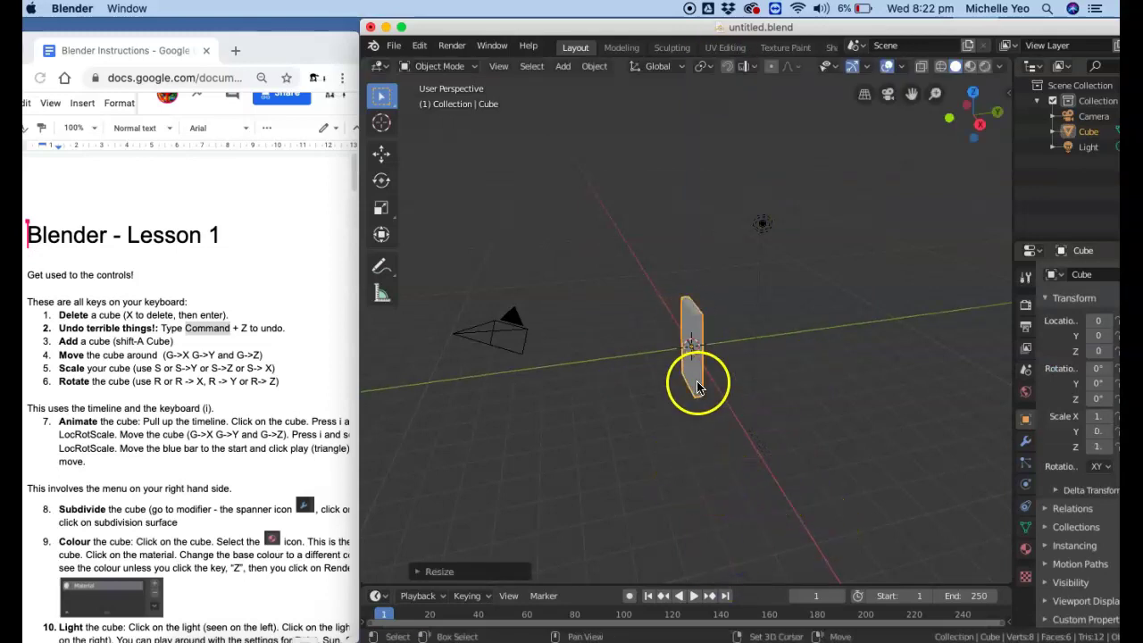
Step: Add a second cube at the origin and flatten it along the global Z axis into a thin horizontal slab
key("shift+a")
mouse_move(688, 342)
left_click(750, 360)
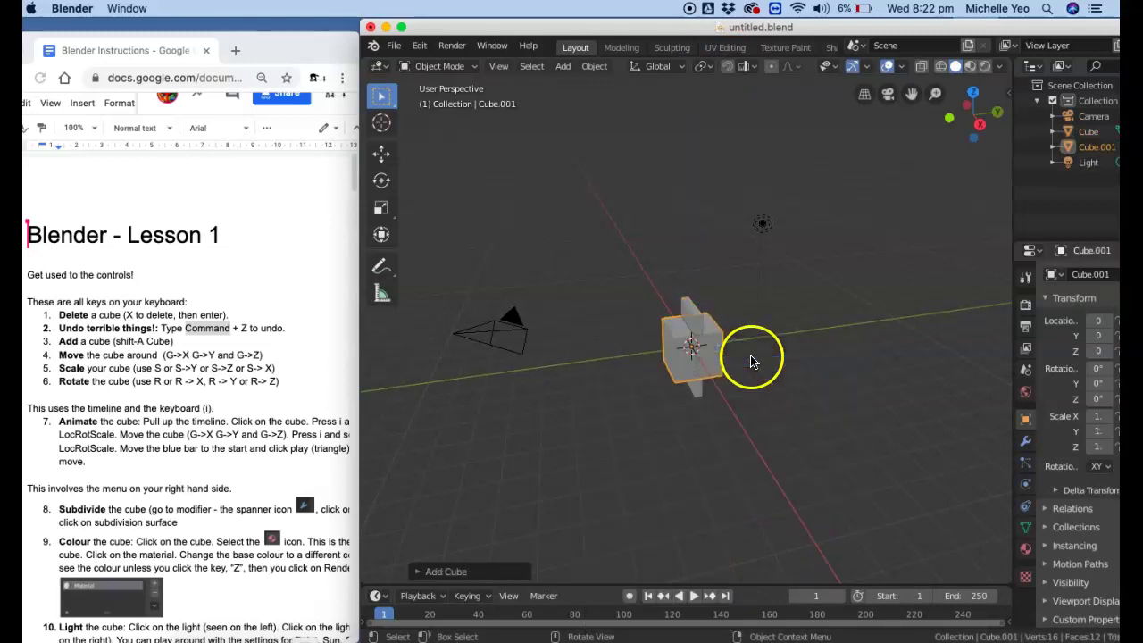
key("s")
key("z")
left_click(717, 363)
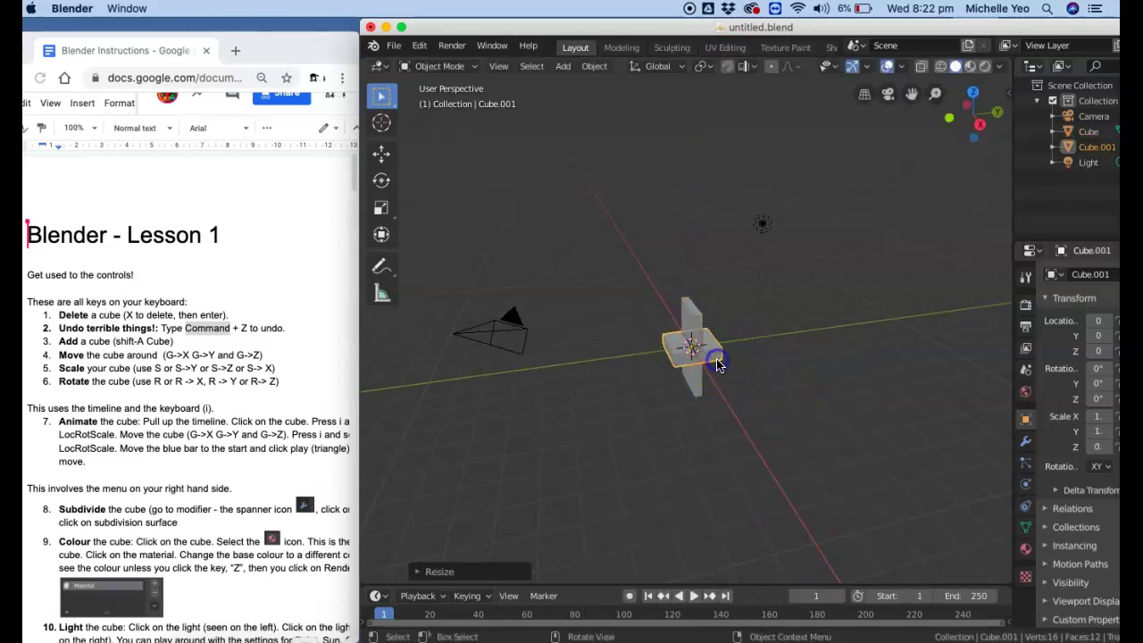
Step: Move the horizontal slab down along global Z and along negative global Y so it meets the foot of the upright slab
key("g")
key("z")
left_click(712, 395)
key("g")
key("y")
left_click(687, 393)
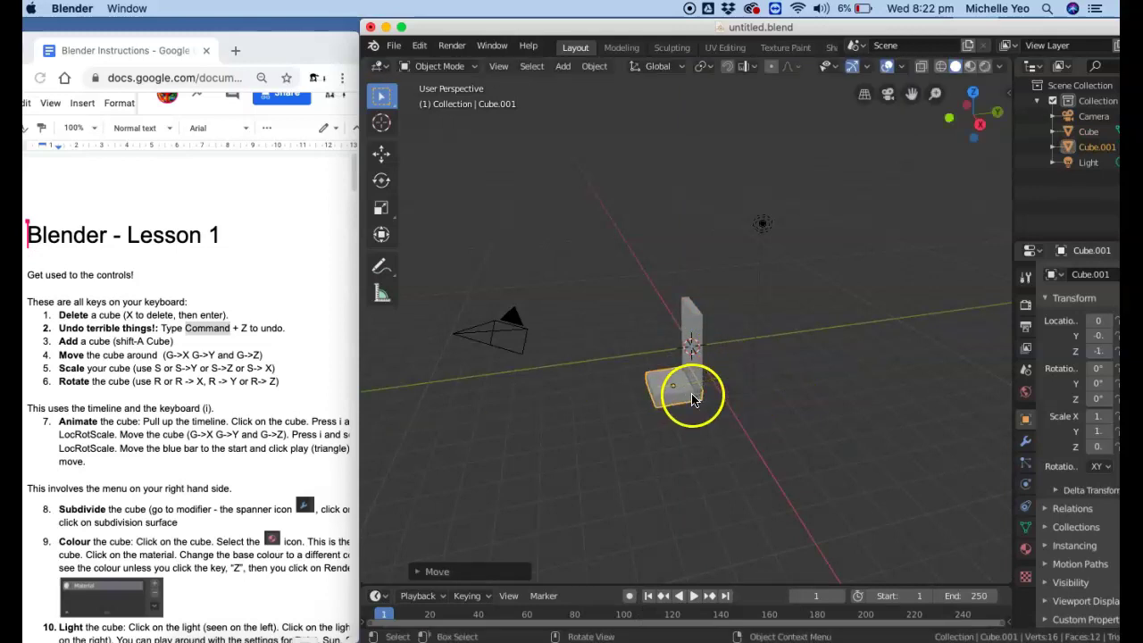
Step: Delete the upright and horizontal slabs together and add a fresh cube at the origin
left_click(674, 385)
left_click(668, 388, "shift")
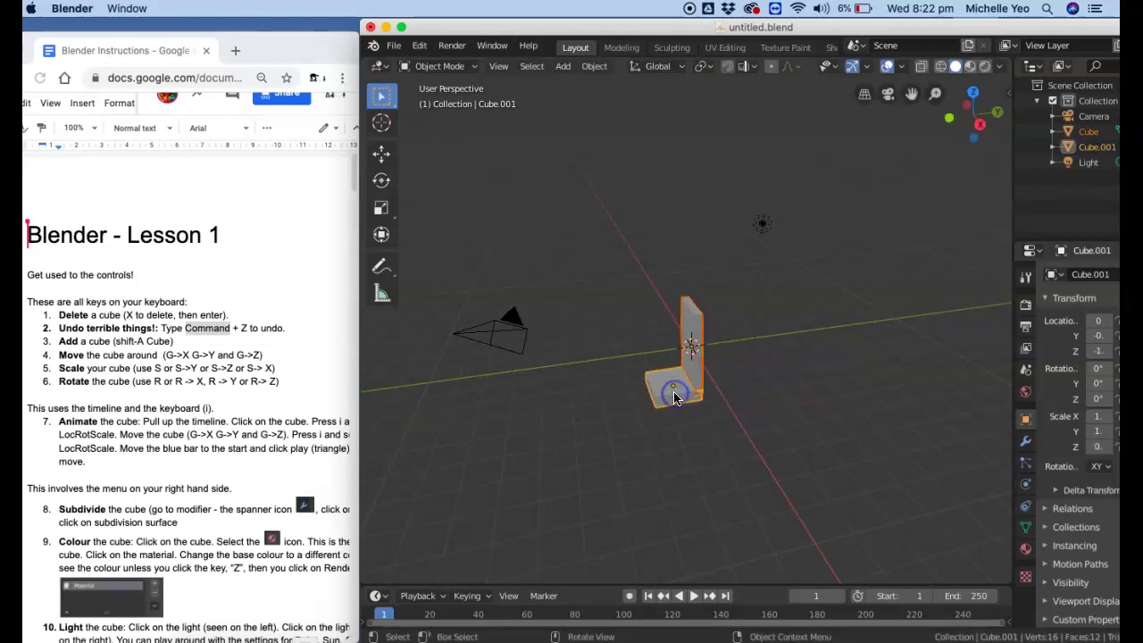
key("x")
key("Return")
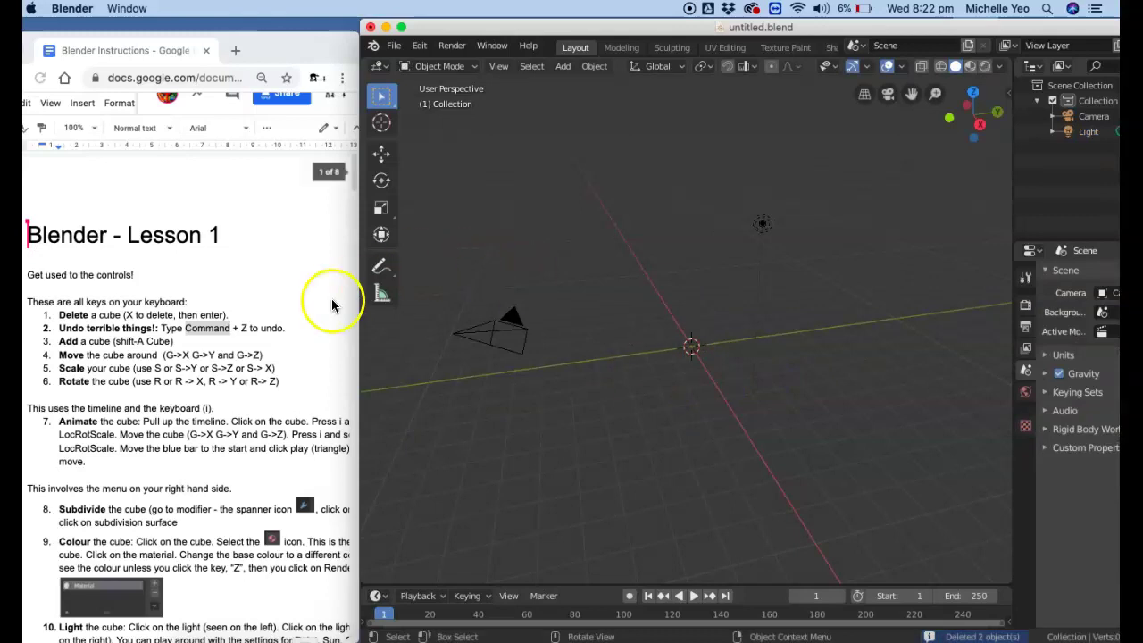
key("shift+a")
left_click(691, 324)
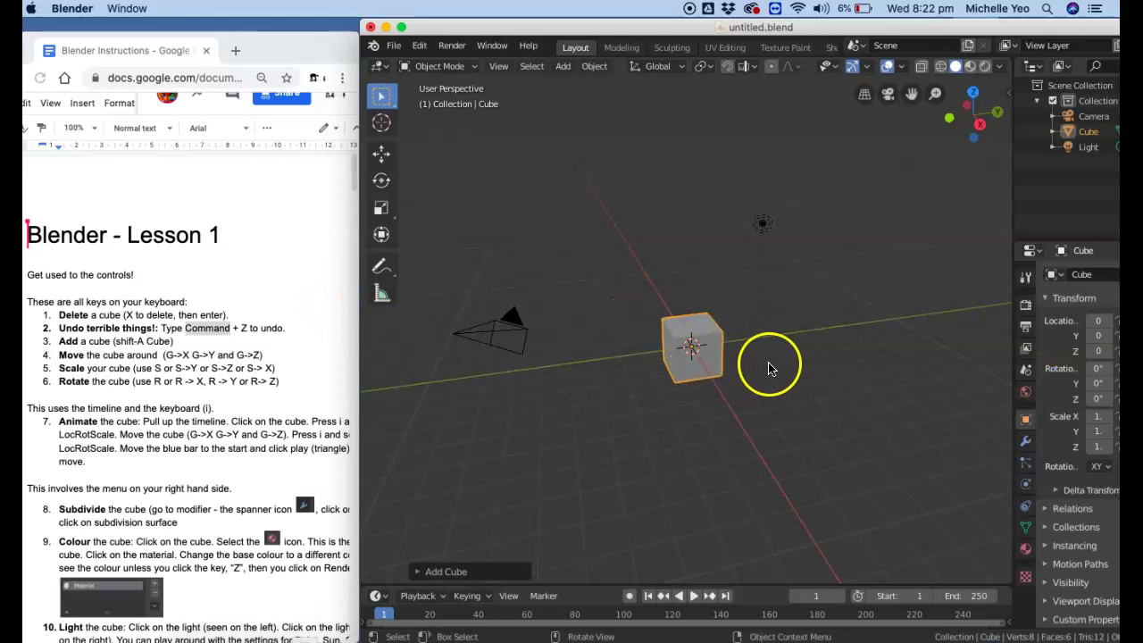
Step: Rotate the cube freely without an axis constraint and undo the rotation
key("r")
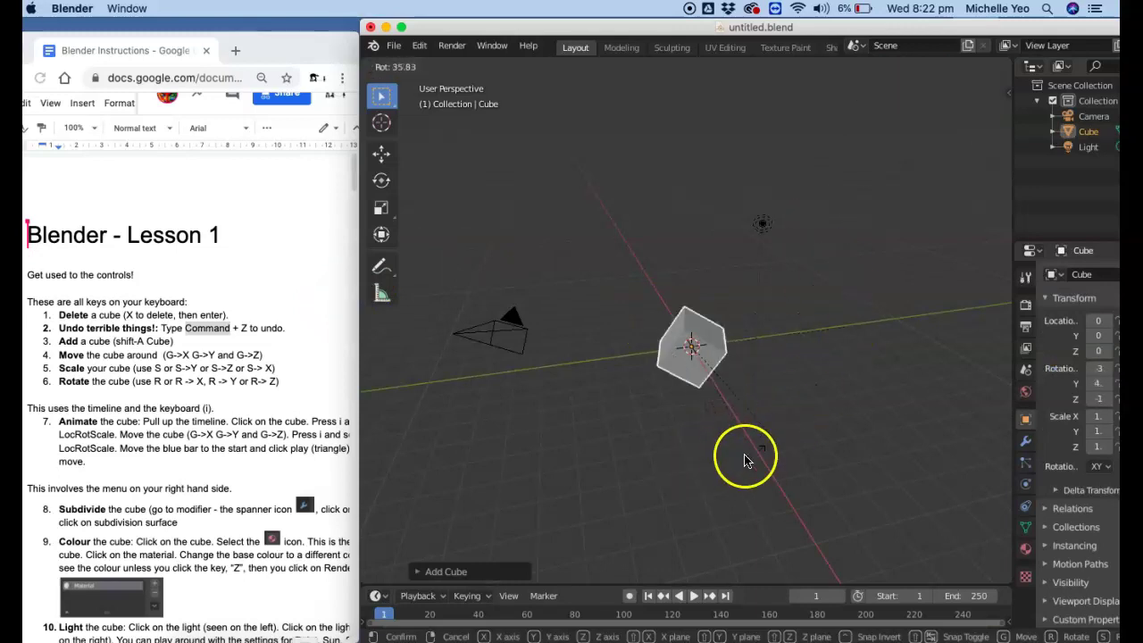
left_click(733, 454)
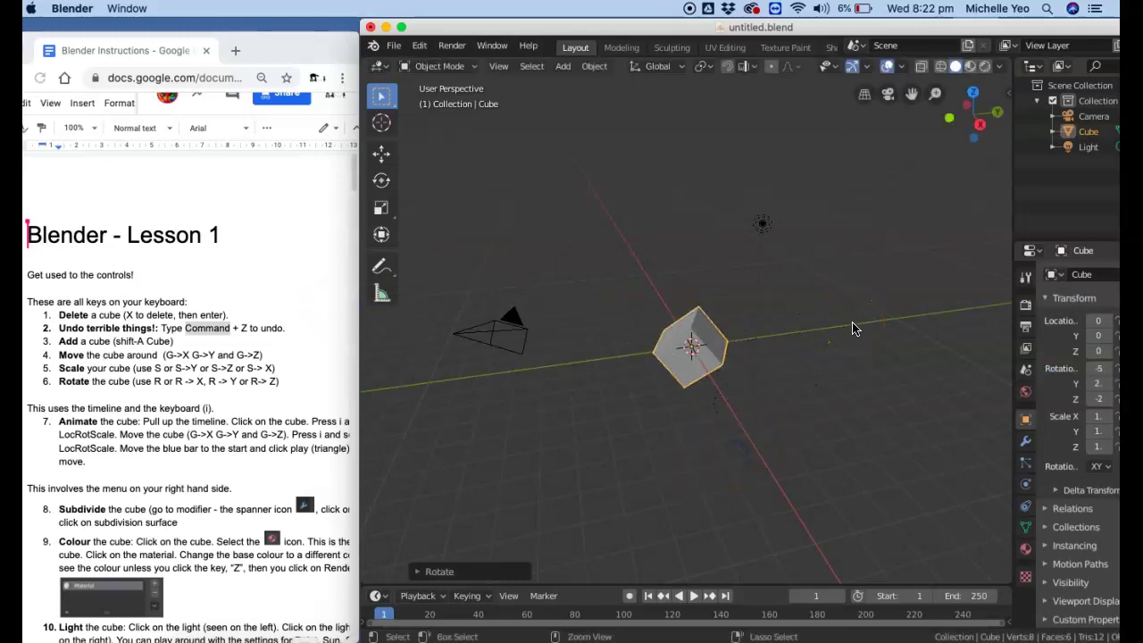
key("super+z")
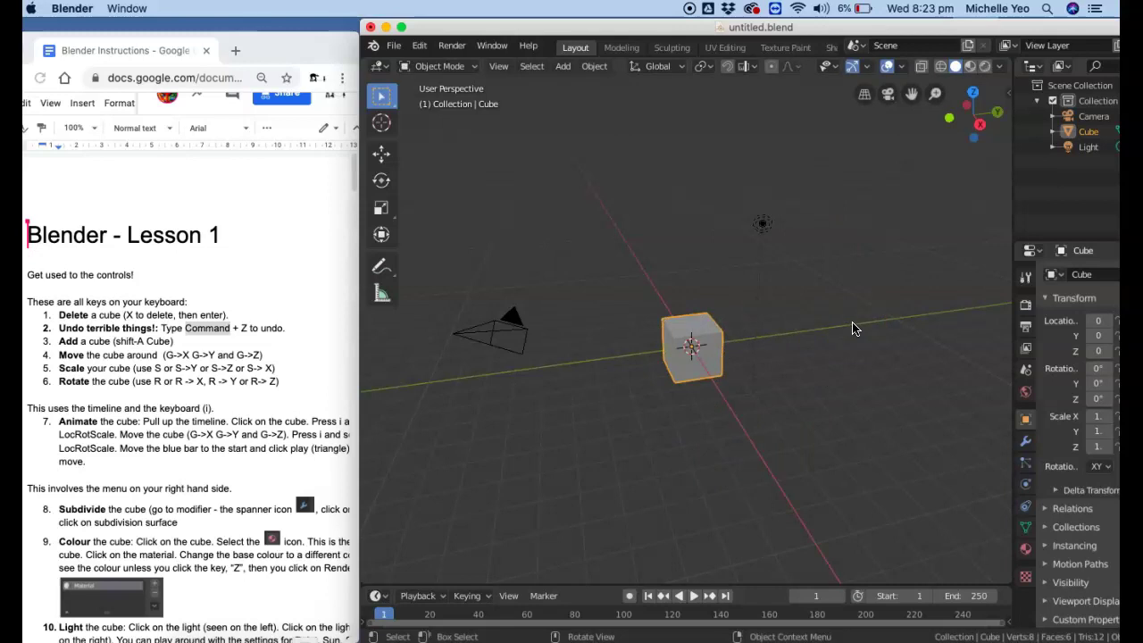
Step: Rotate the cube about the global X, Y and Z axes in turn, and undo these rotations
key("r")
key("x")
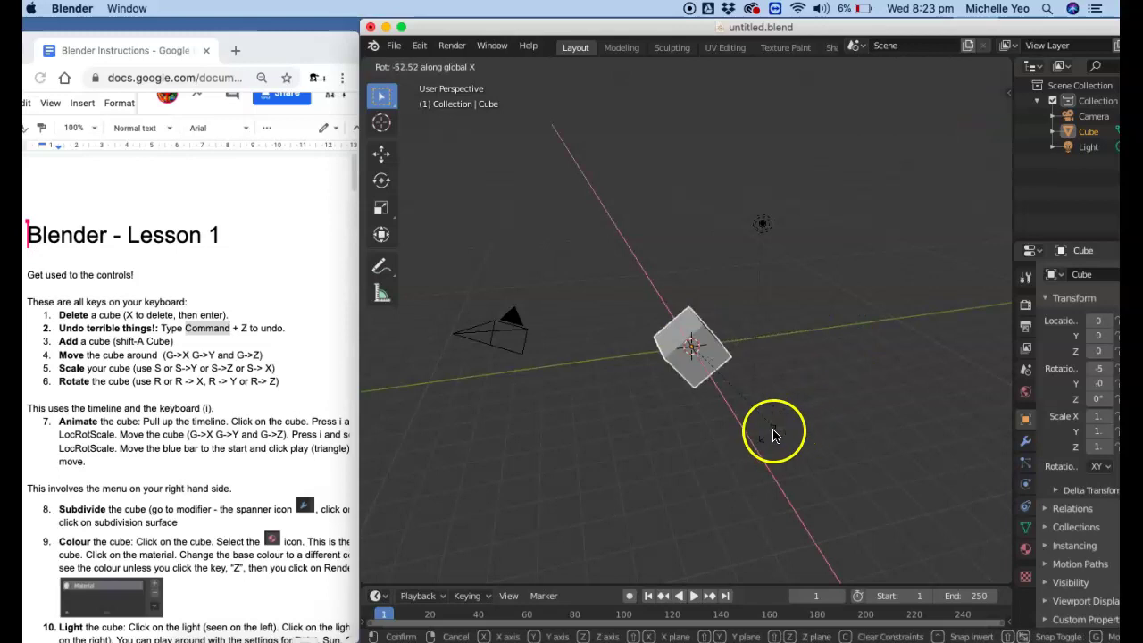
left_click(698, 416)
key("r")
key("y")
left_click(755, 223)
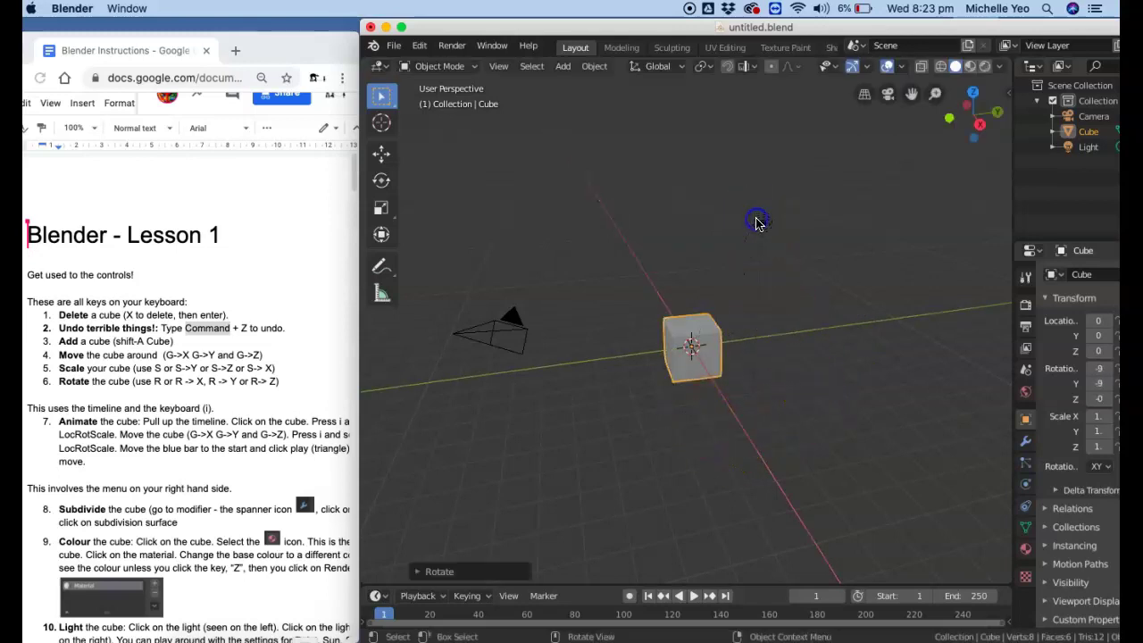
key("r")
key("z")
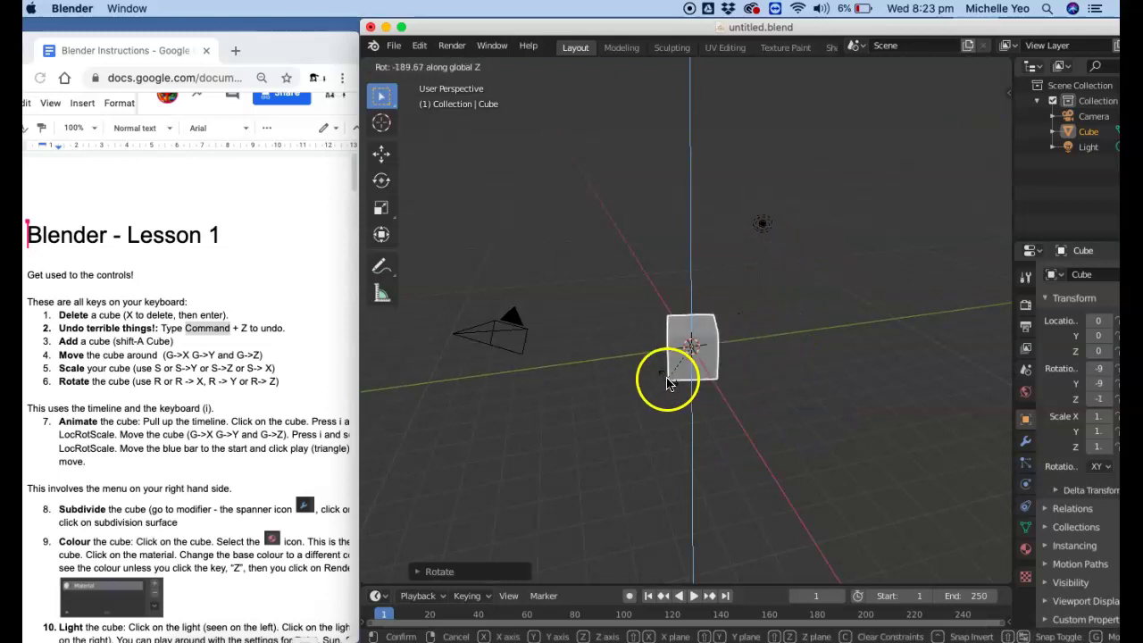
left_click(693, 375)
key("super+z")
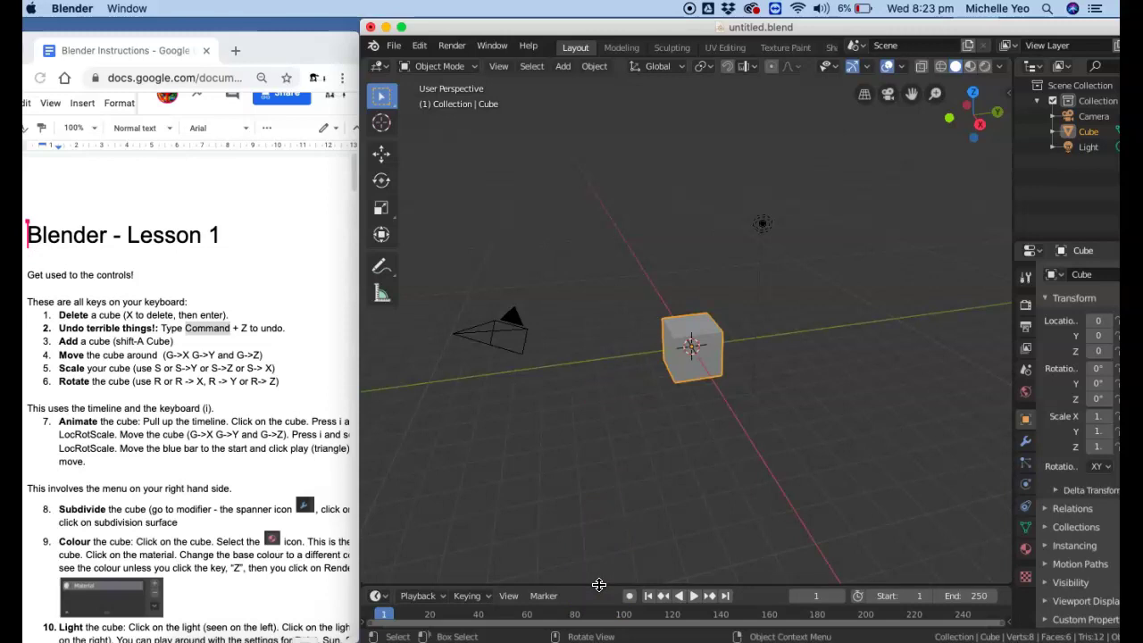
Step: Enlarge the timeline area upward and set the current frame to 0
left_click_drag(599, 585, 597, 512)
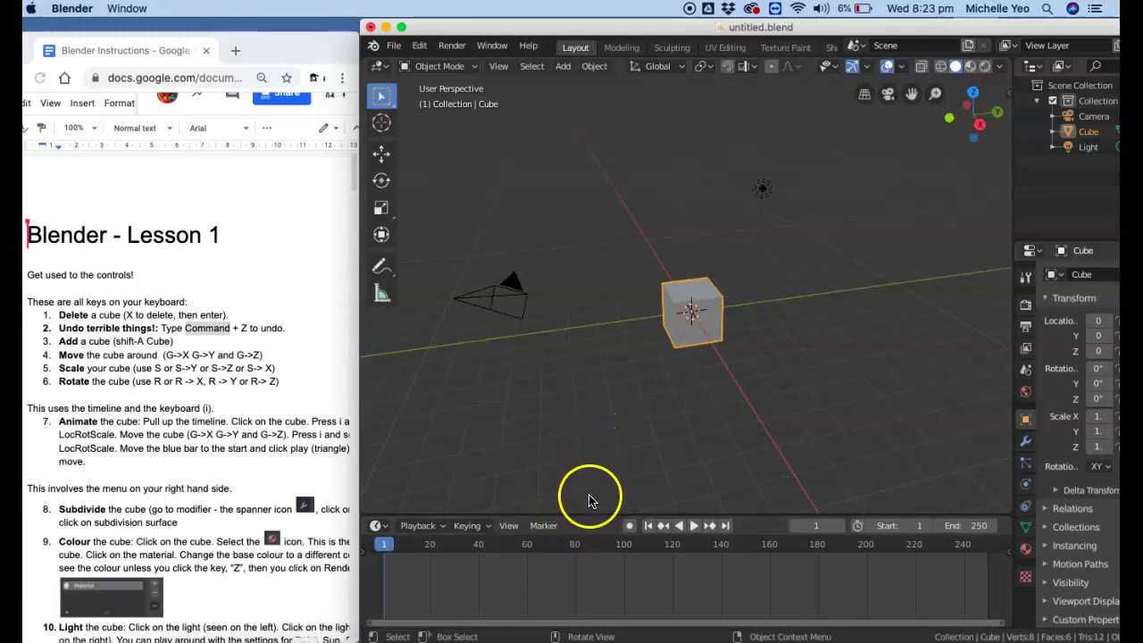
mouse_move(393, 548)
left_mouse_down()
mouse_move(757, 558)
mouse_move(543, 538)
mouse_move(381, 544)
mouse_move(565, 569)
mouse_move(777, 554)
mouse_move(381, 547)
left_mouse_up()
left_click(977, 505)
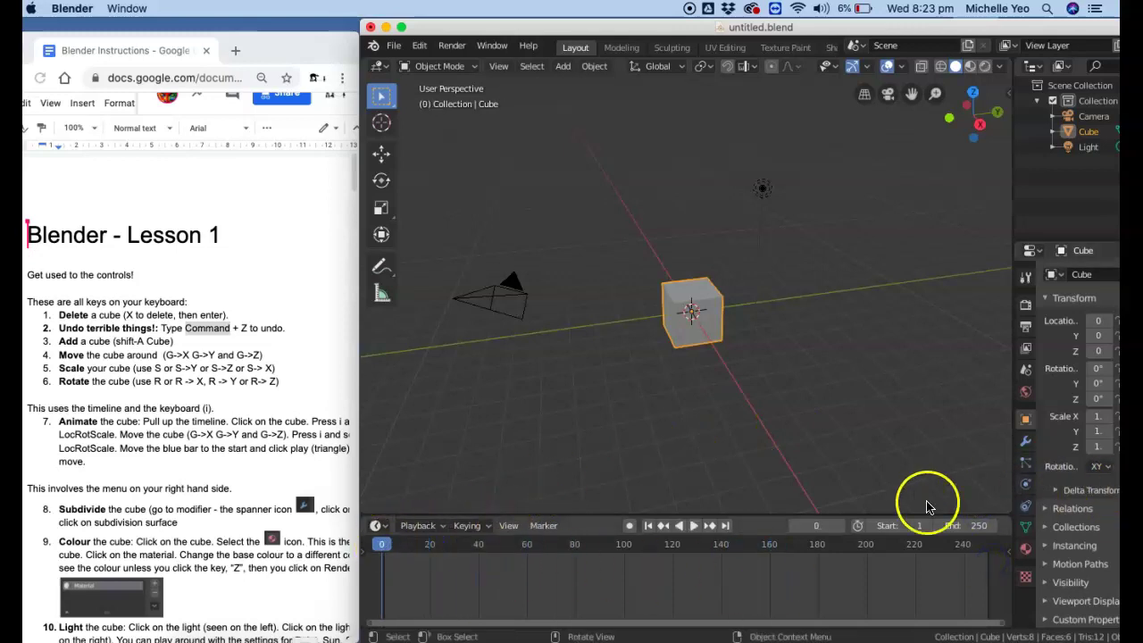
Step: Set the animation's end frame to 100 and undo that change
left_click(978, 525)
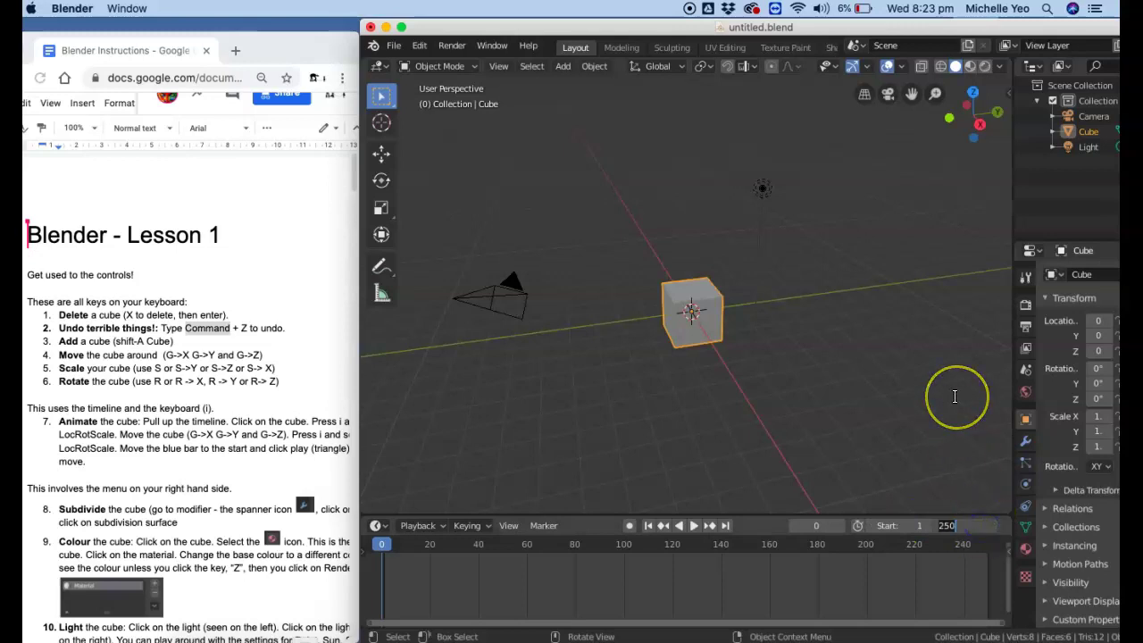
type("100")
key("Return")
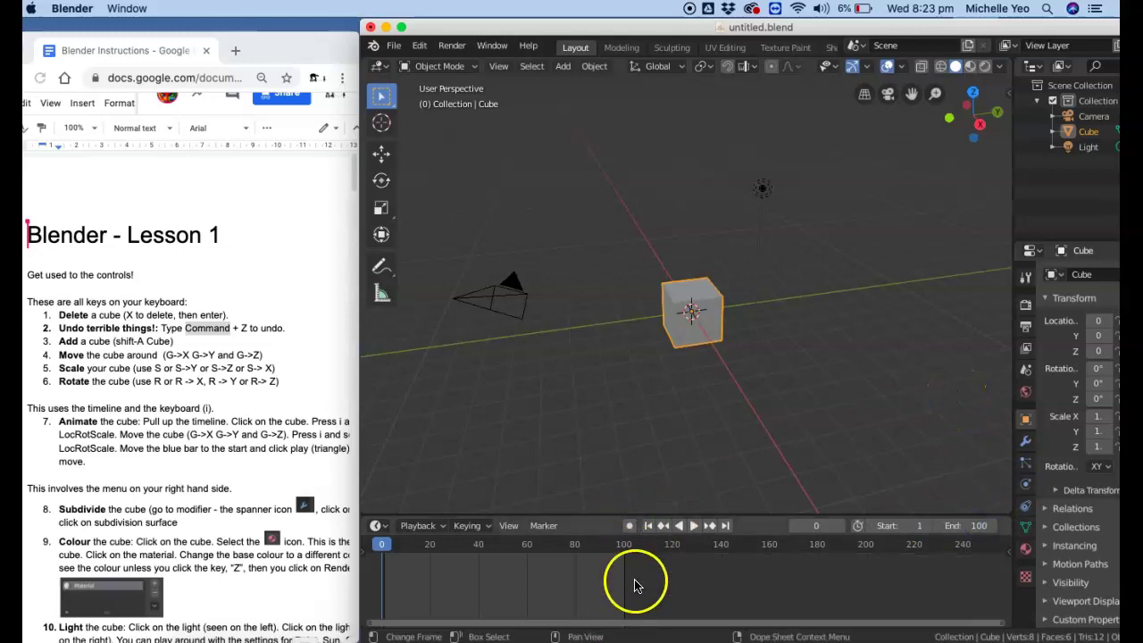
key("super+z")
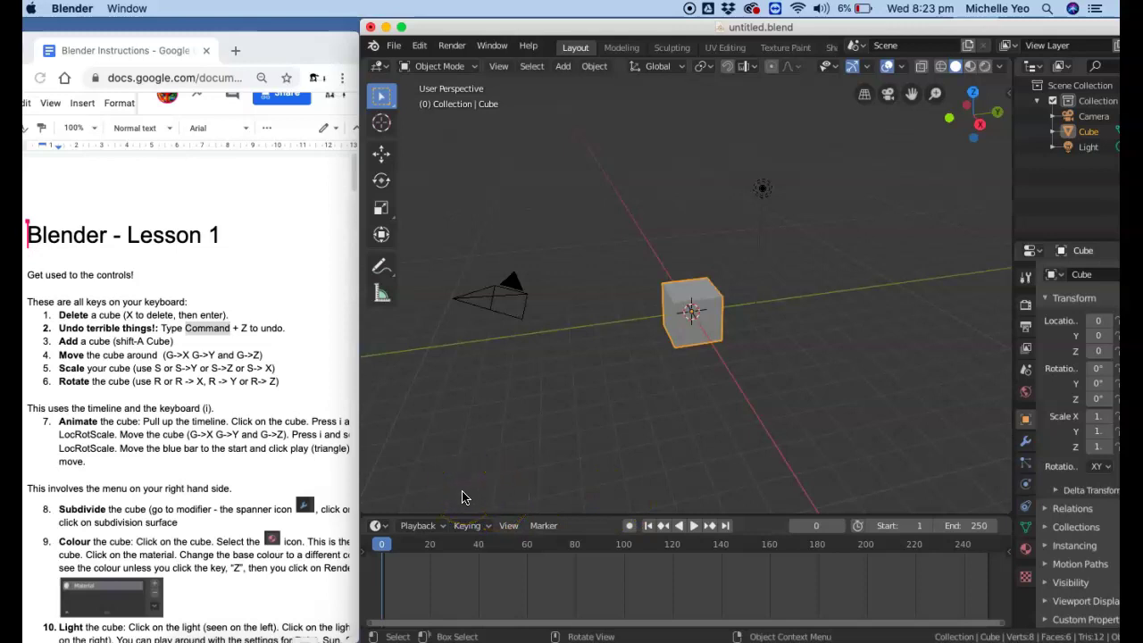
Step: Raise the cube about 9.2 m along the global Z axis and insert a LocRotScale keyframe for it at frame 0
left_click_drag(463, 498, 656, 341)
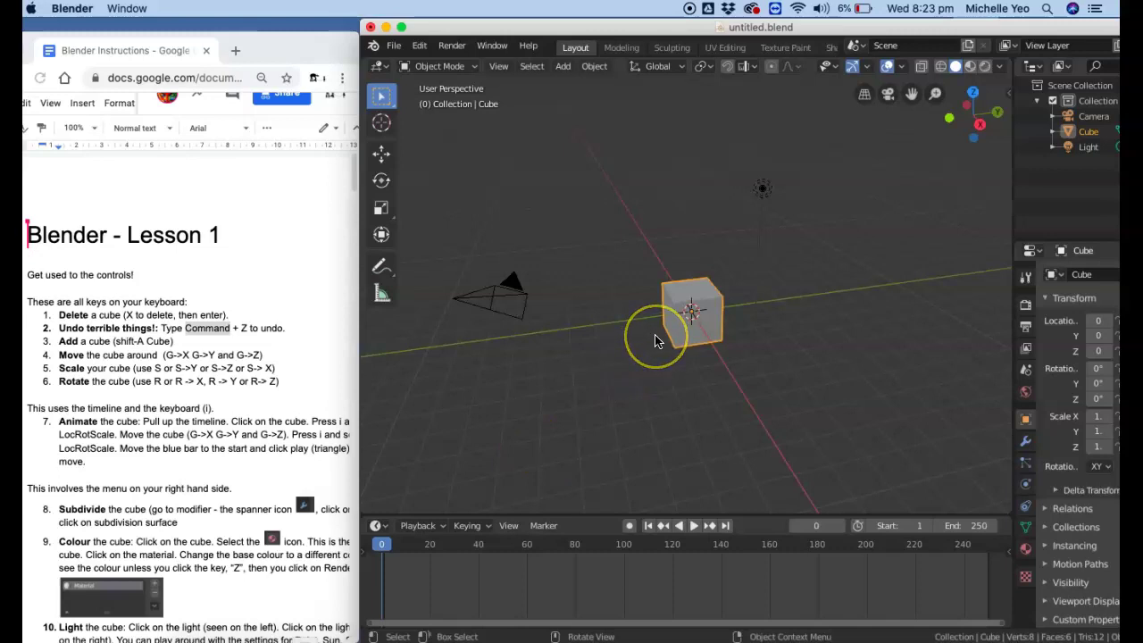
left_click(686, 348)
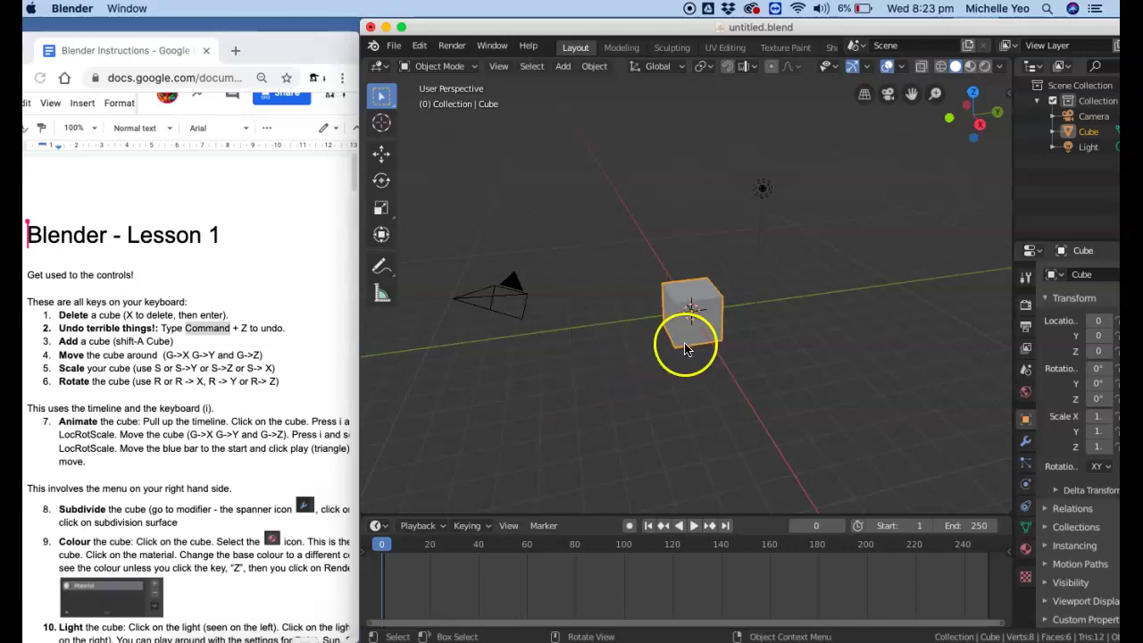
key("g")
key("z")
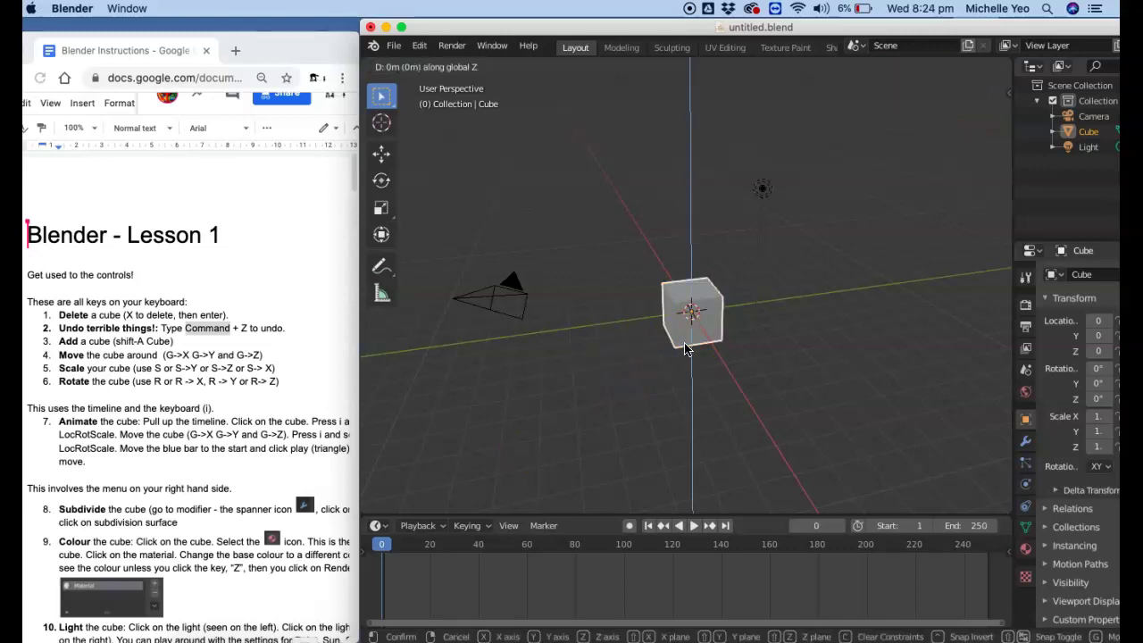
left_click_drag(684, 348, 732, 143)
key("i")
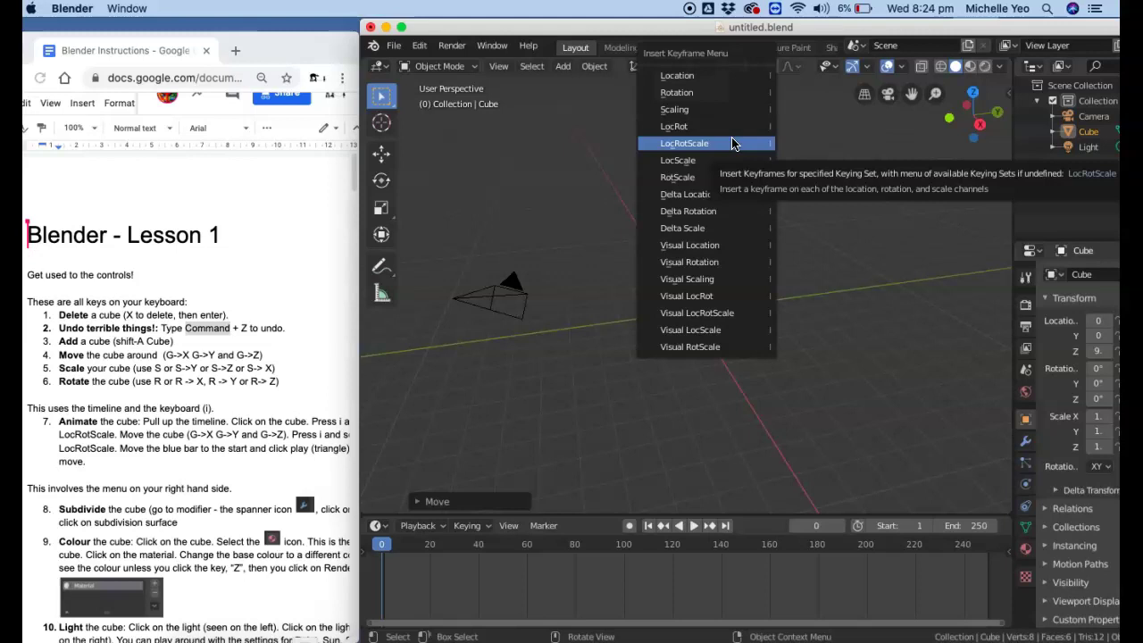
left_click(732, 141)
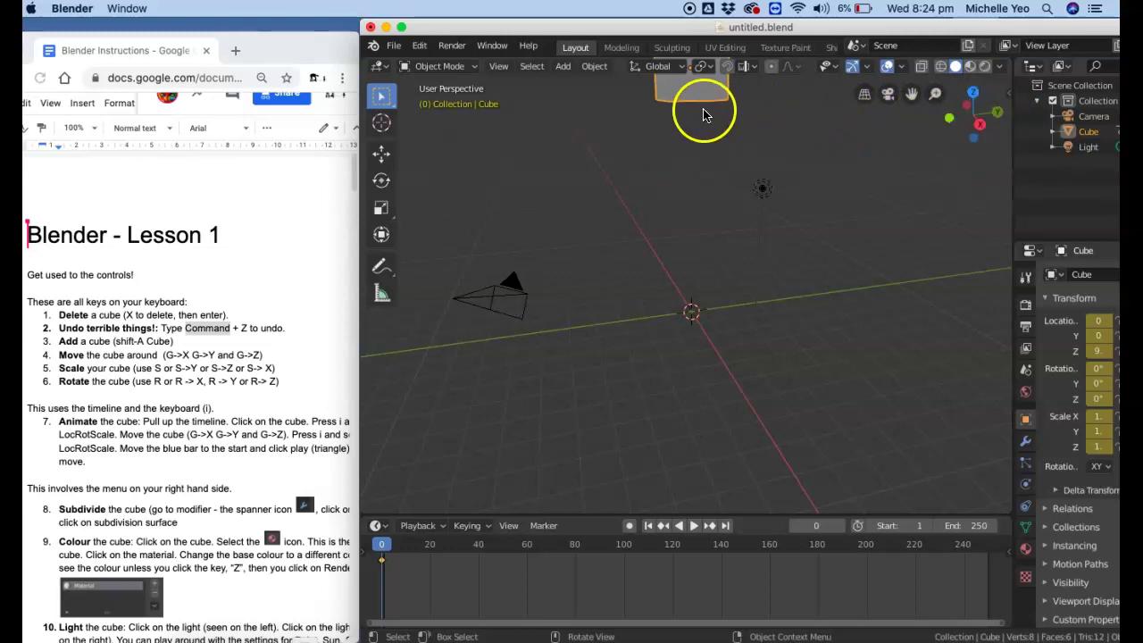
Step: Select the camera, the light and finally the cube in the scene collection, and widen the properties area
left_click(1093, 116)
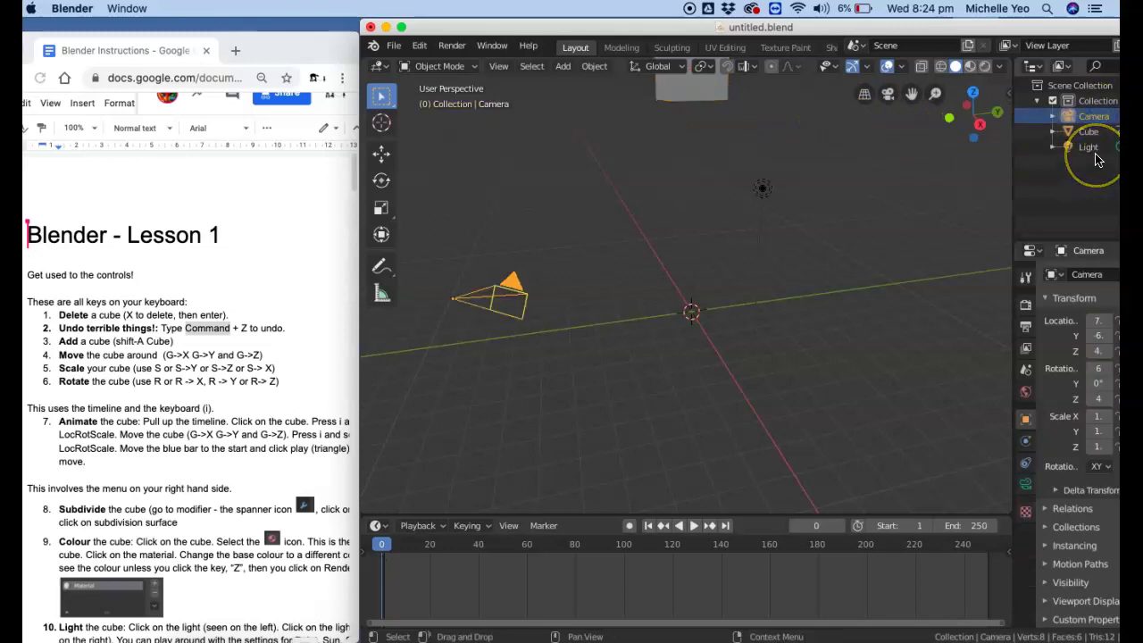
left_click(1087, 148)
left_click(1087, 131)
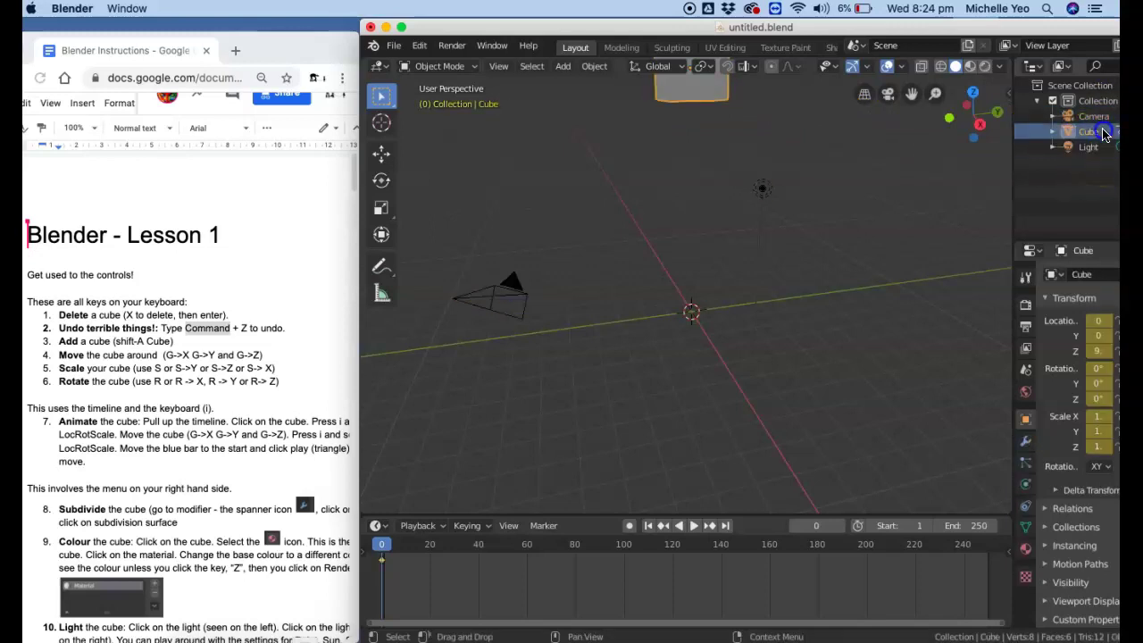
left_click_drag(1012, 273, 945, 272)
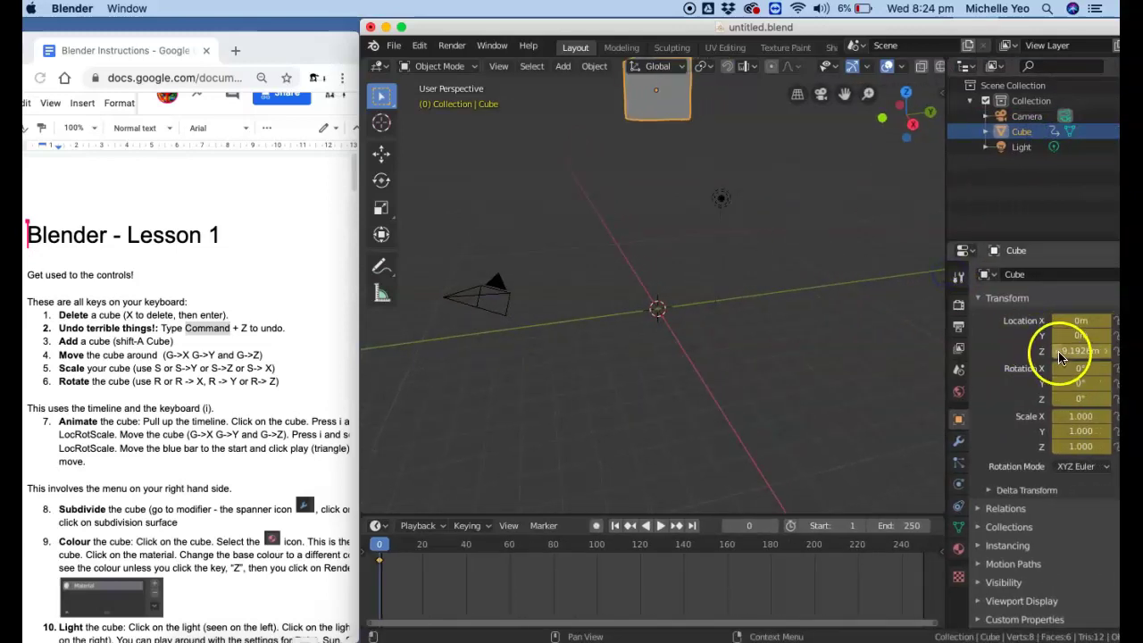
Step: Set the cube's Z location to 15 m
left_click_drag(1059, 356, 1055, 355)
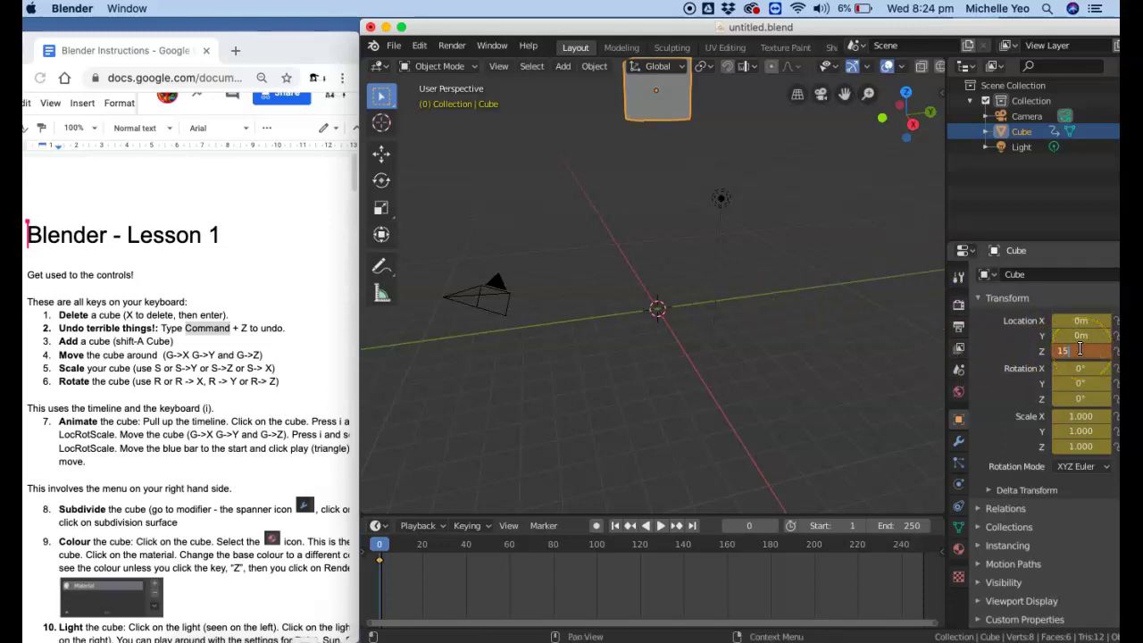
key("Return")
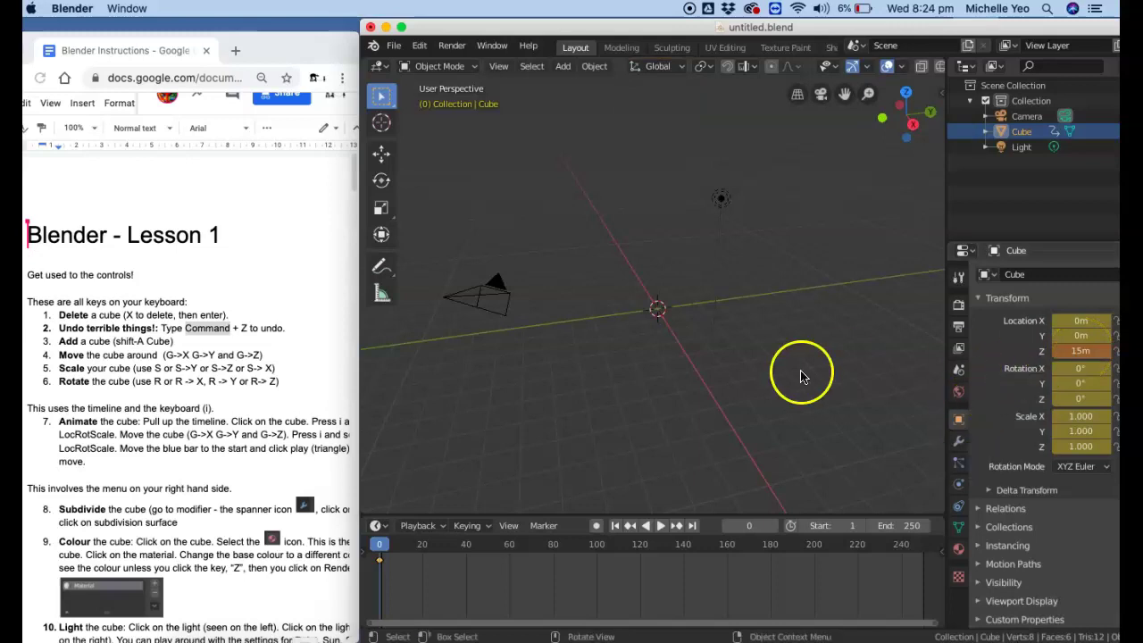
Step: At frame 39, lower the cube along the global Z axis to a height of about 1.29 m and insert a LocRotScale keyframe
left_click(383, 546)
key("space")
left_click_drag(413, 546, 442, 547)
key("space")
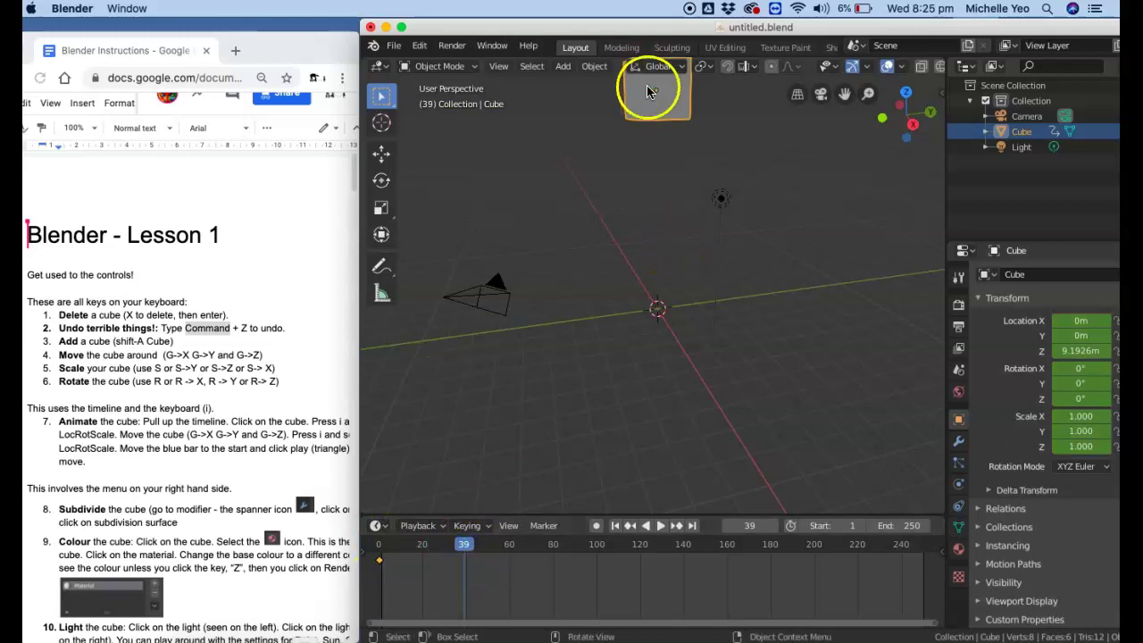
key("g")
key("z")
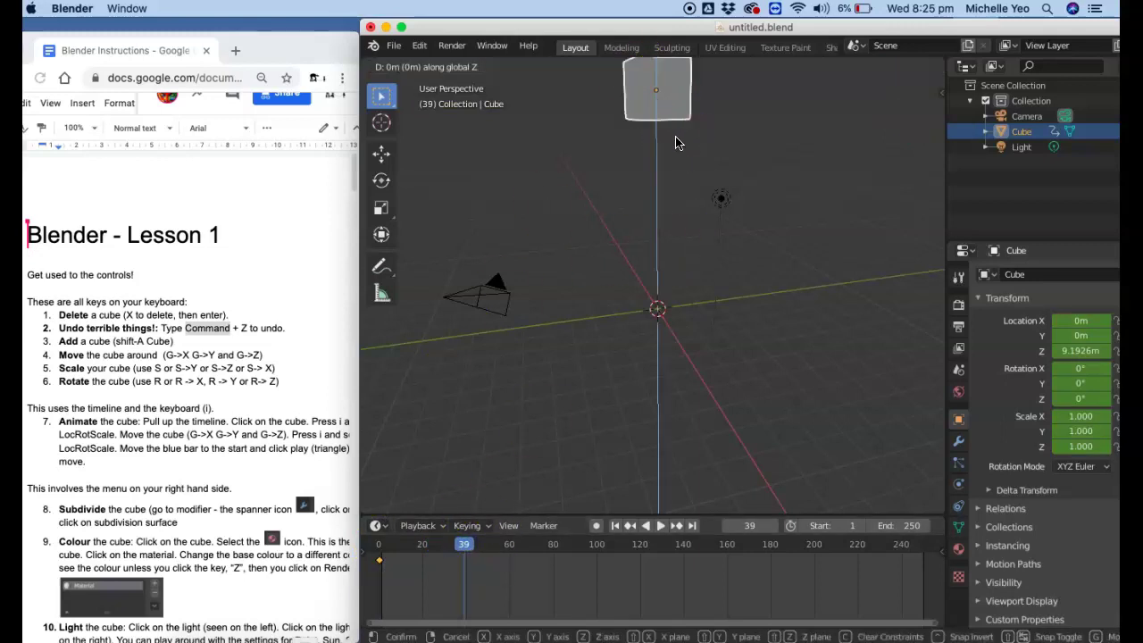
left_click(657, 332)
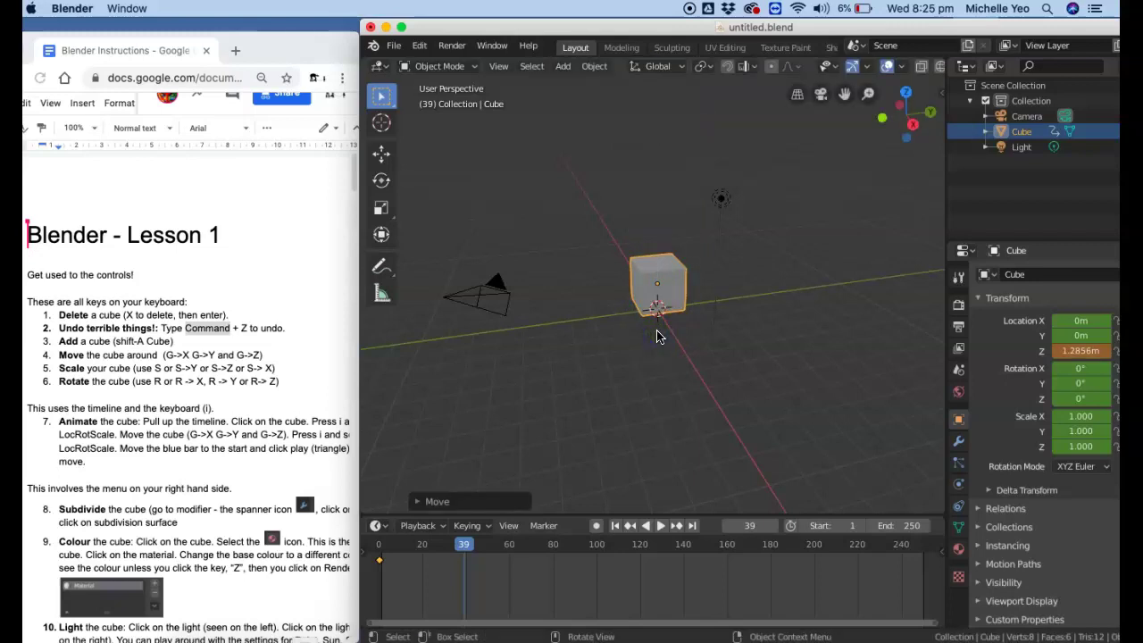
key("i")
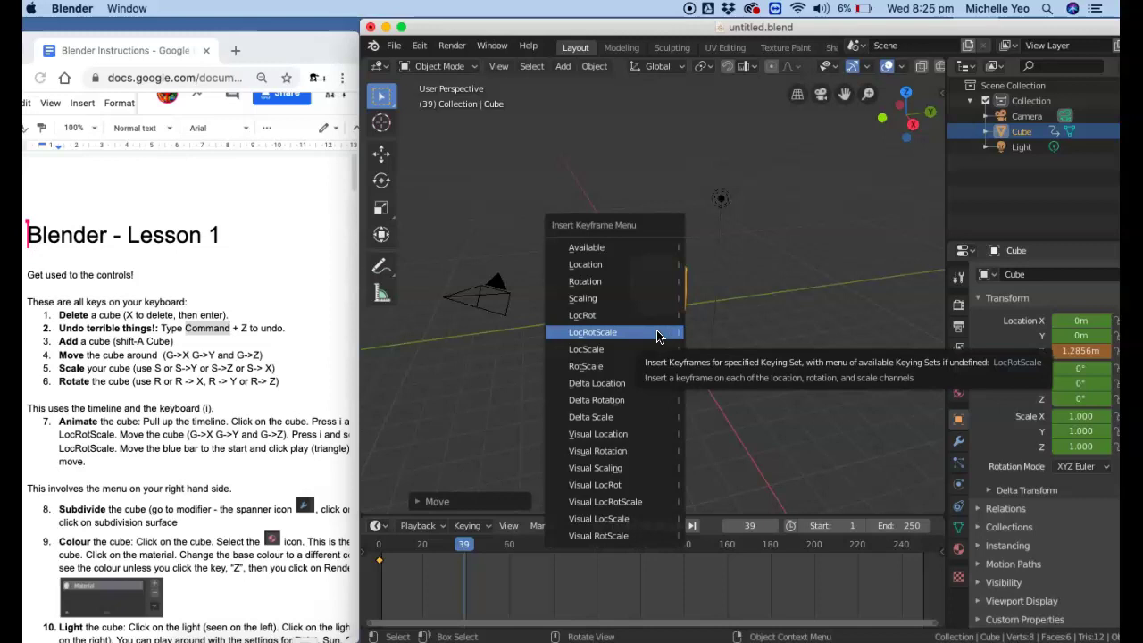
left_click(657, 332)
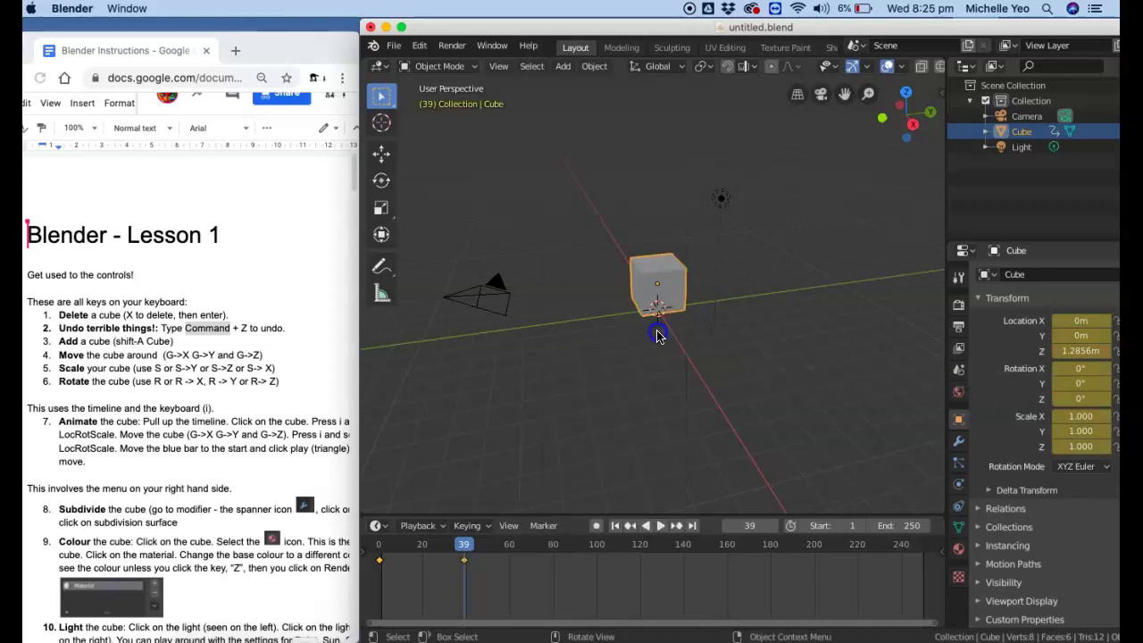
Step: Return to frame 0 and play the falling cube animation, stopping at about frame 41
left_click(459, 586)
left_click(465, 545)
left_click_drag(465, 550, 379, 543)
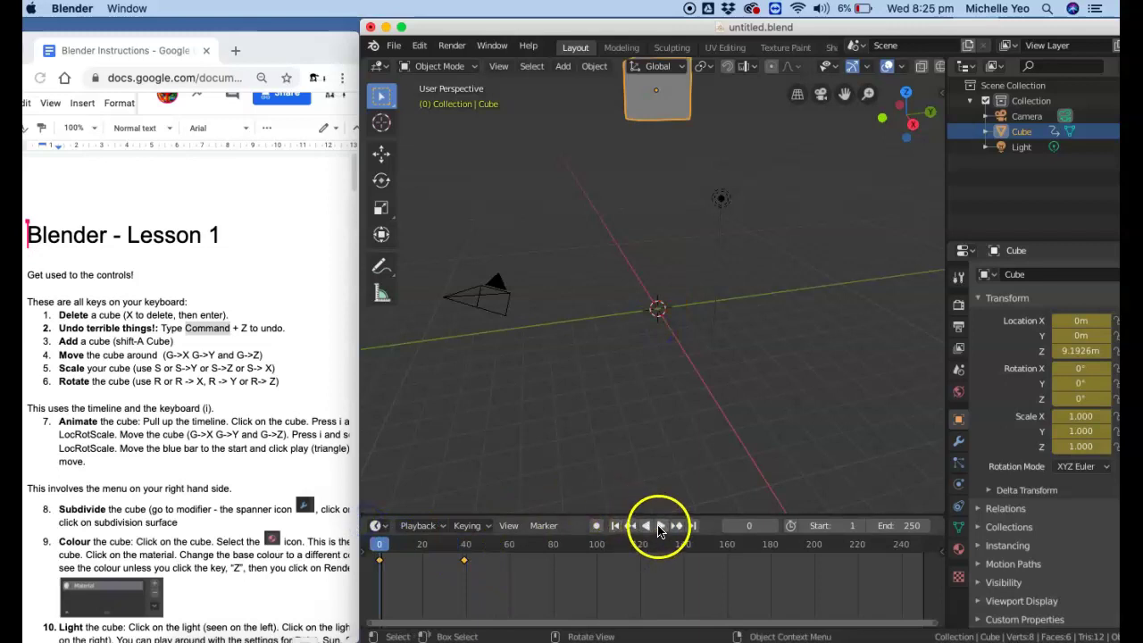
left_click(655, 528)
left_click(657, 528)
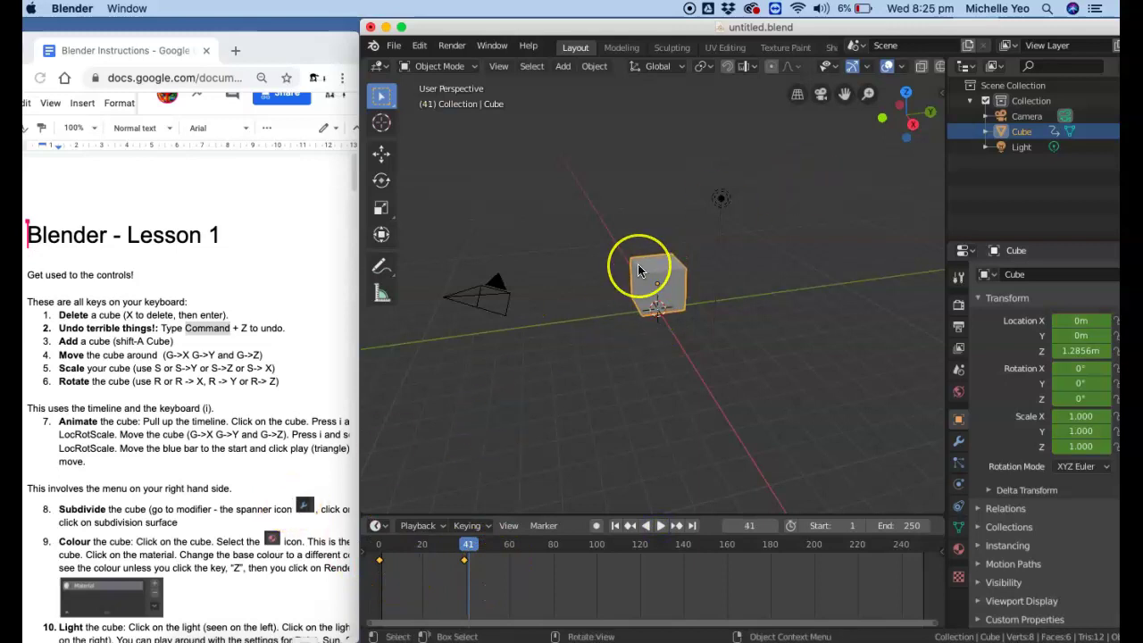
scroll(638, 270, "up", 2)
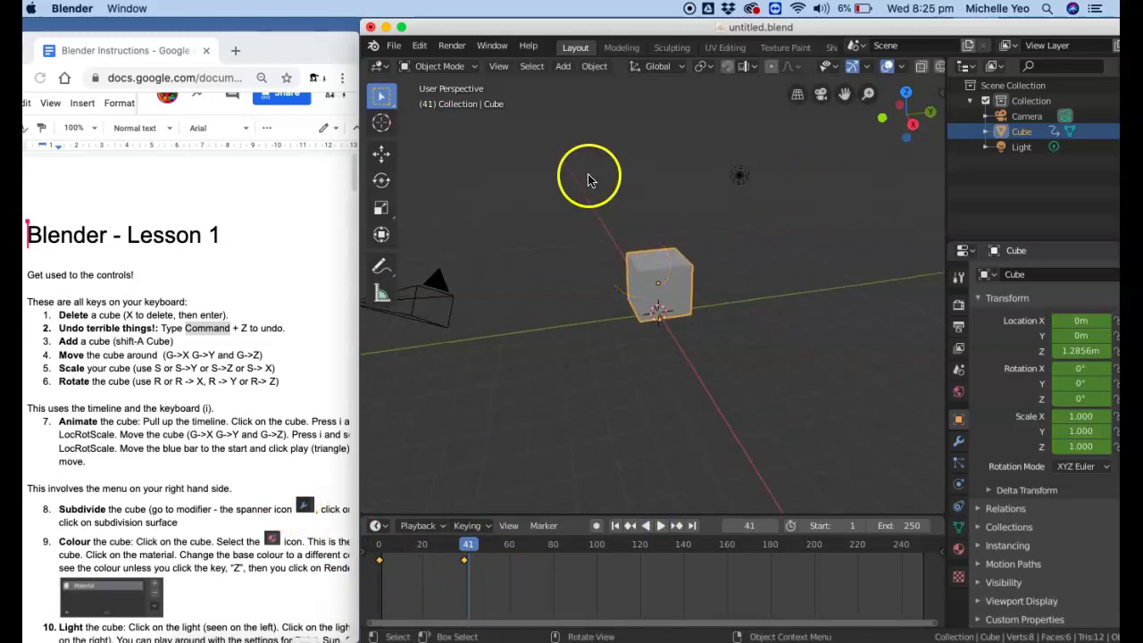
left_click(392, 44)
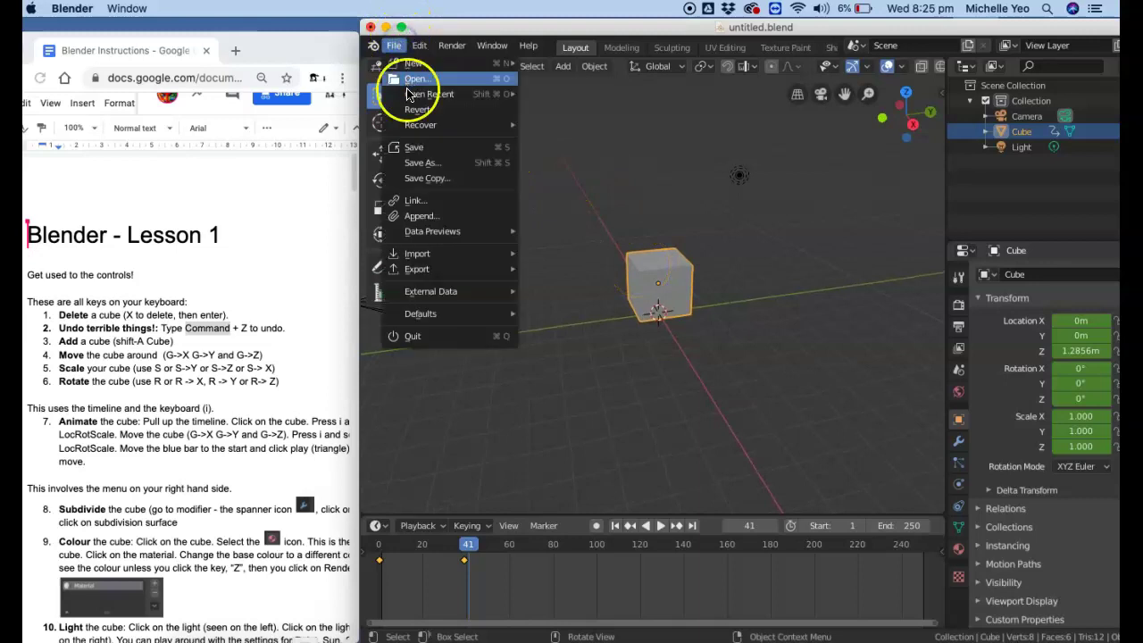
mouse_move(409, 93)
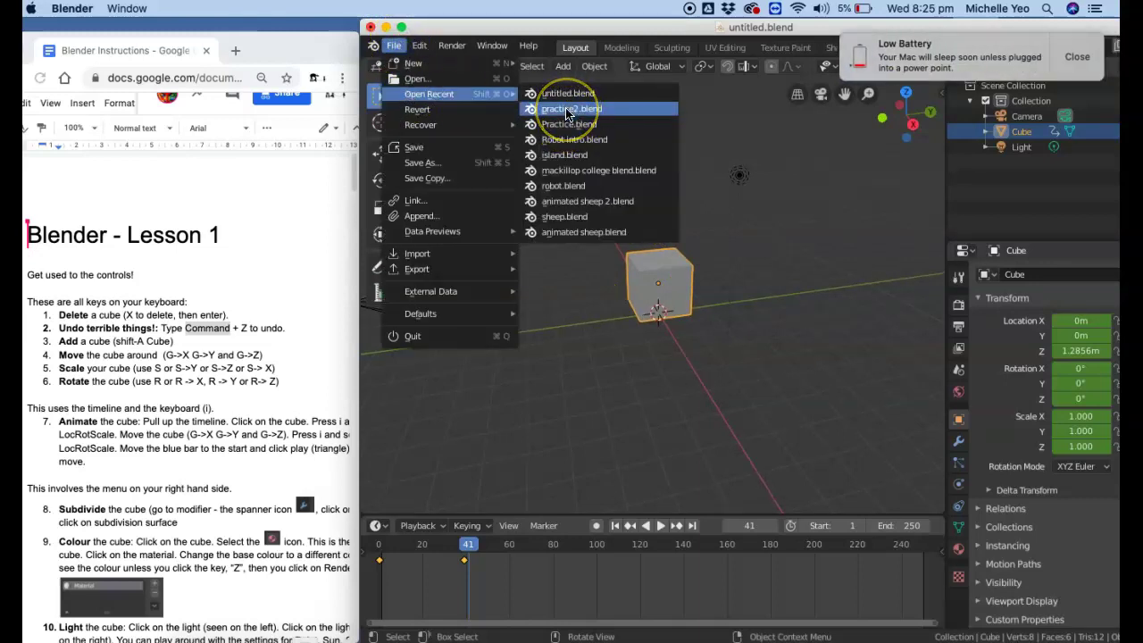
left_click(566, 109)
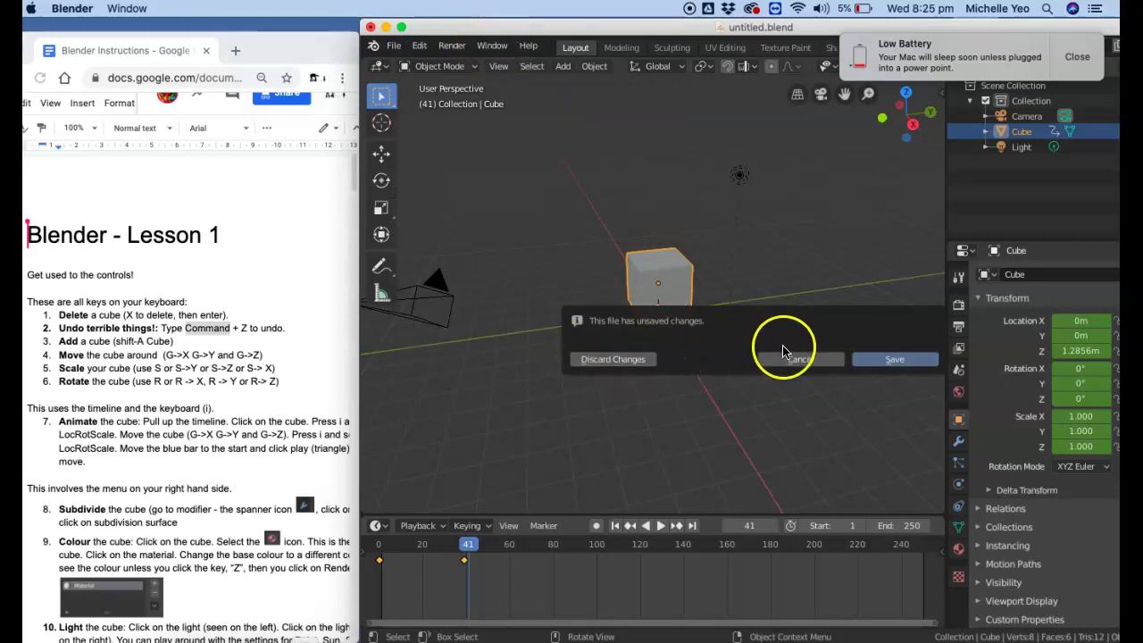
left_click(782, 361)
Step: Open the recent file Robot intro.blend, discarding the unsaved changes to the current file
left_click(392, 46)
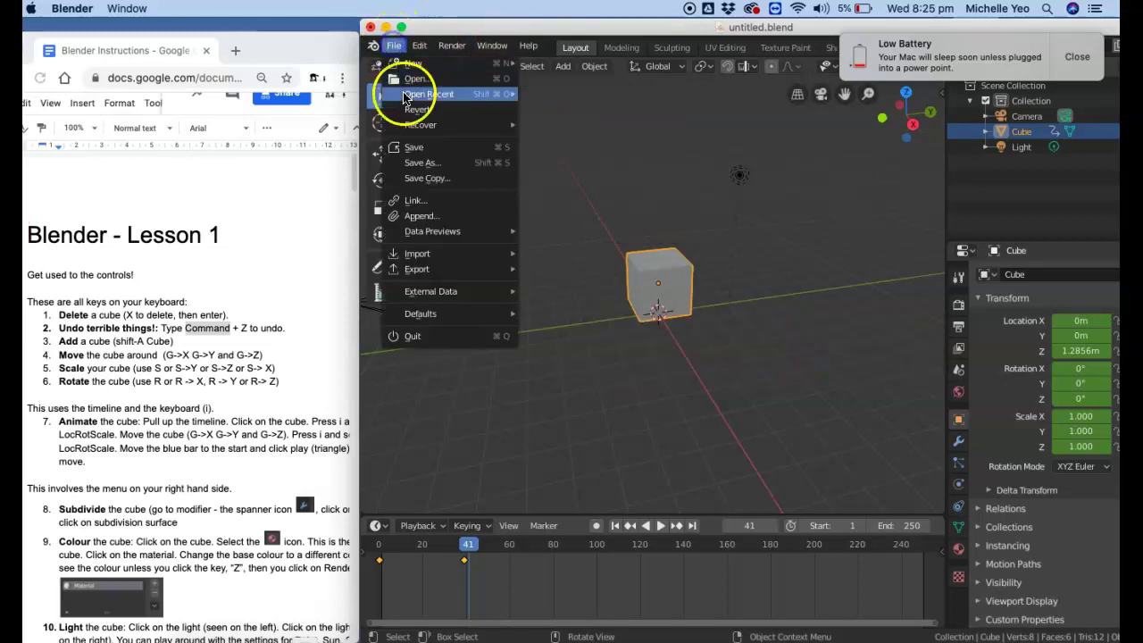
mouse_move(429, 94)
left_click(554, 139)
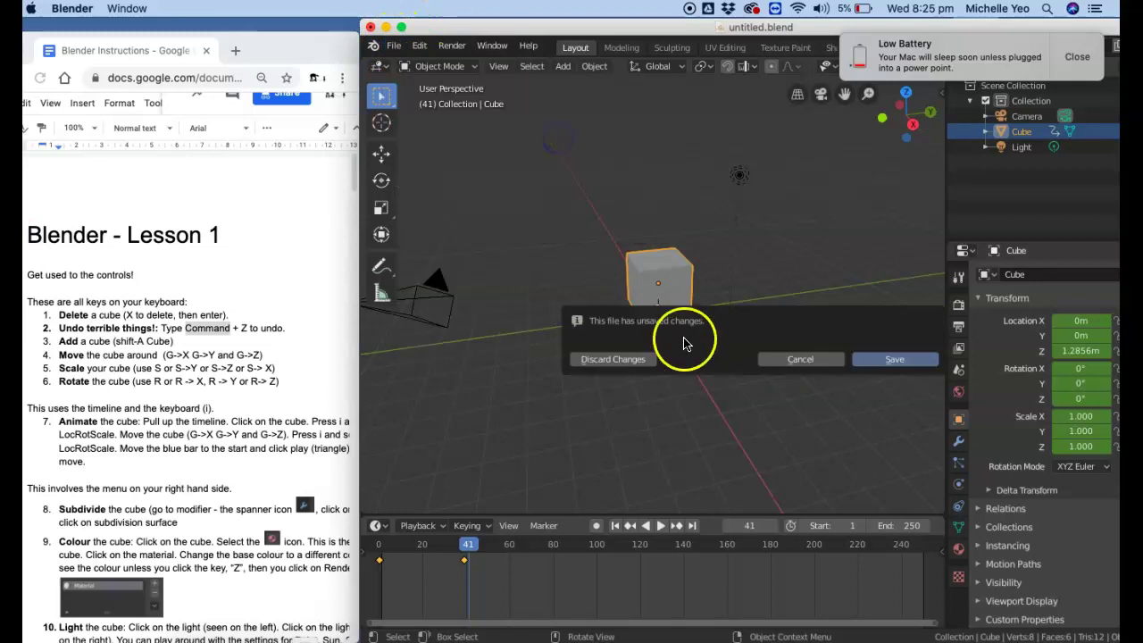
left_click(640, 360)
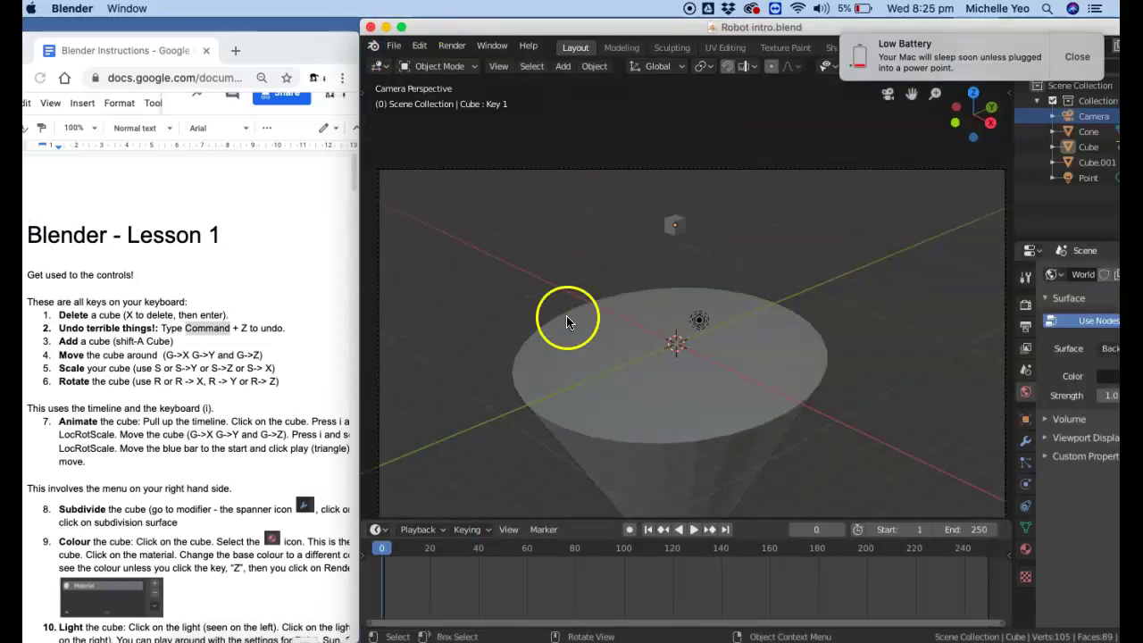
Step: Play the robot animation, stop it at frame 134, and select the upper cube to view its keyframes
left_click(694, 529)
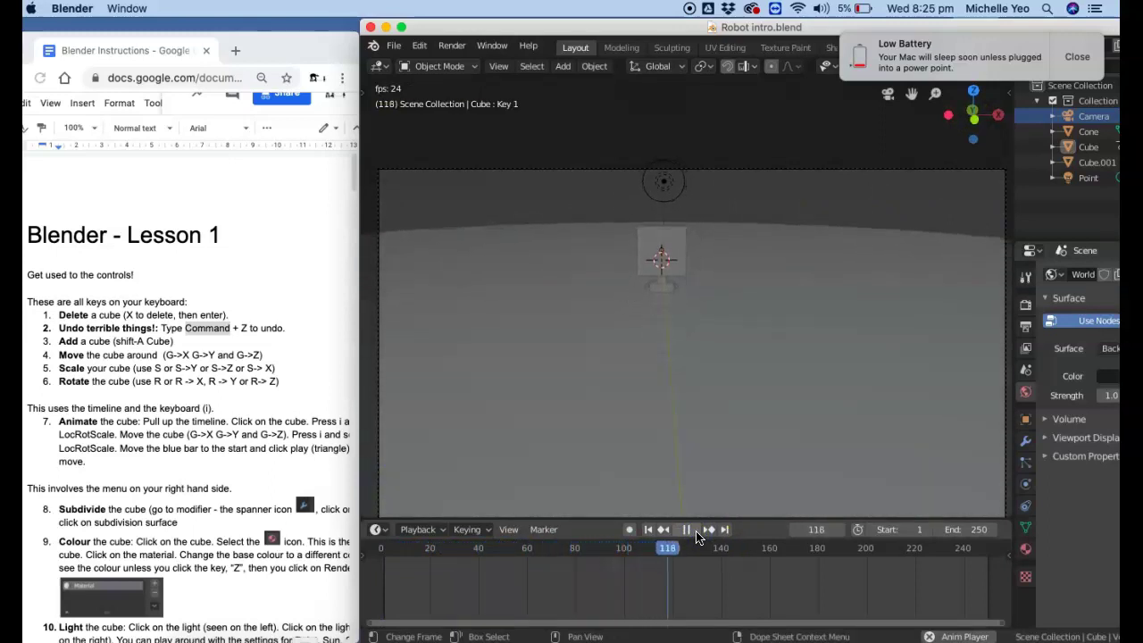
left_click(688, 530)
left_click(658, 263)
left_click(667, 242)
left_click(658, 246)
left_click(662, 252)
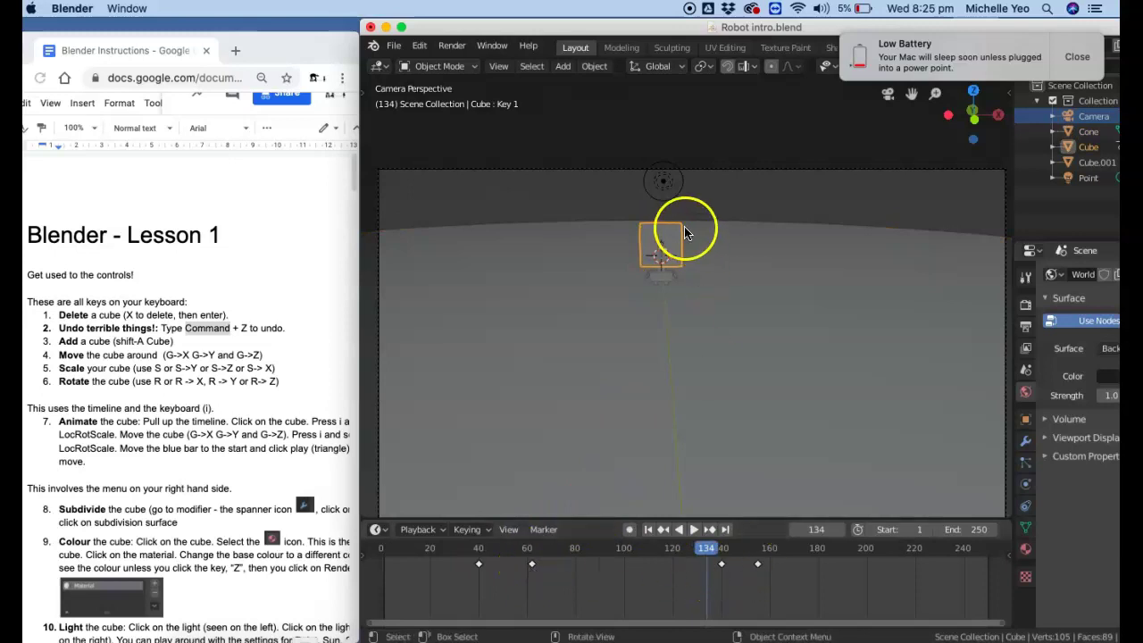
Step: Select the small object Cube.001 to view its keyframes, scrub to frame 138 and reselect the upper cube
left_click(658, 285)
left_click(663, 278)
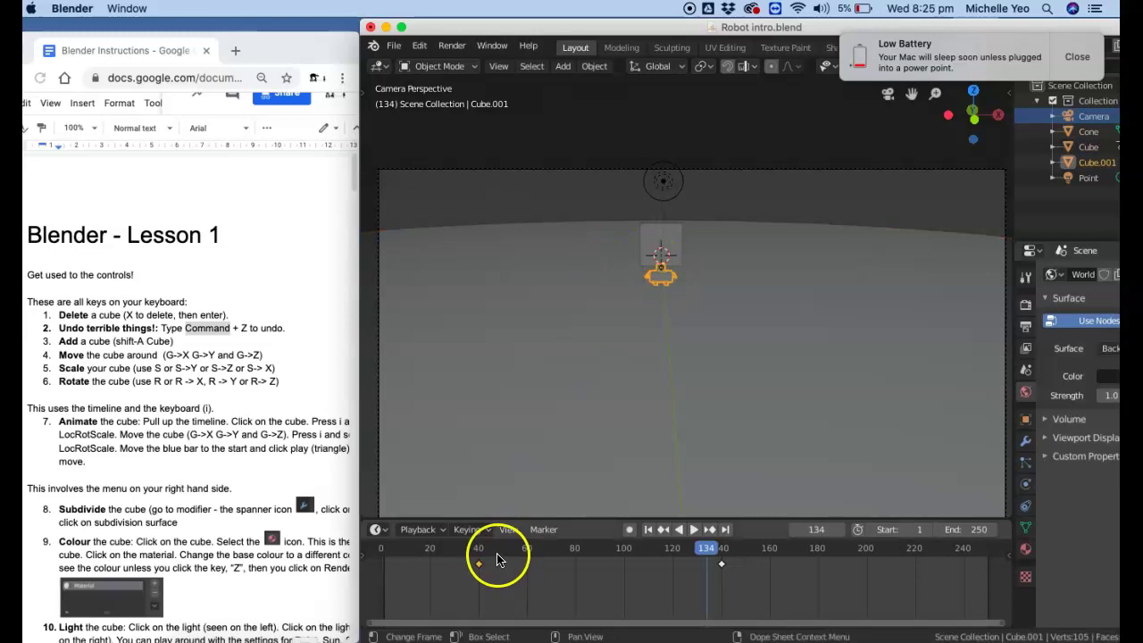
left_click_drag(709, 547, 718, 516)
left_click(670, 249)
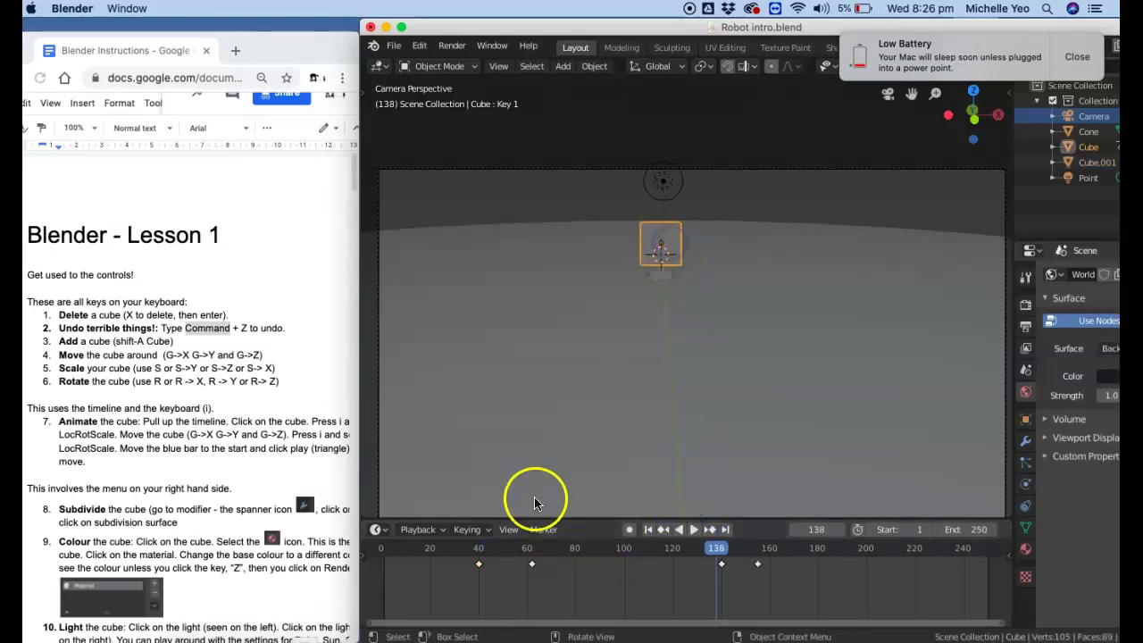
Step: Rewind to the start of the timeline and play the robot animation through to frame 155
left_click_drag(429, 548, 375, 552)
key("space")
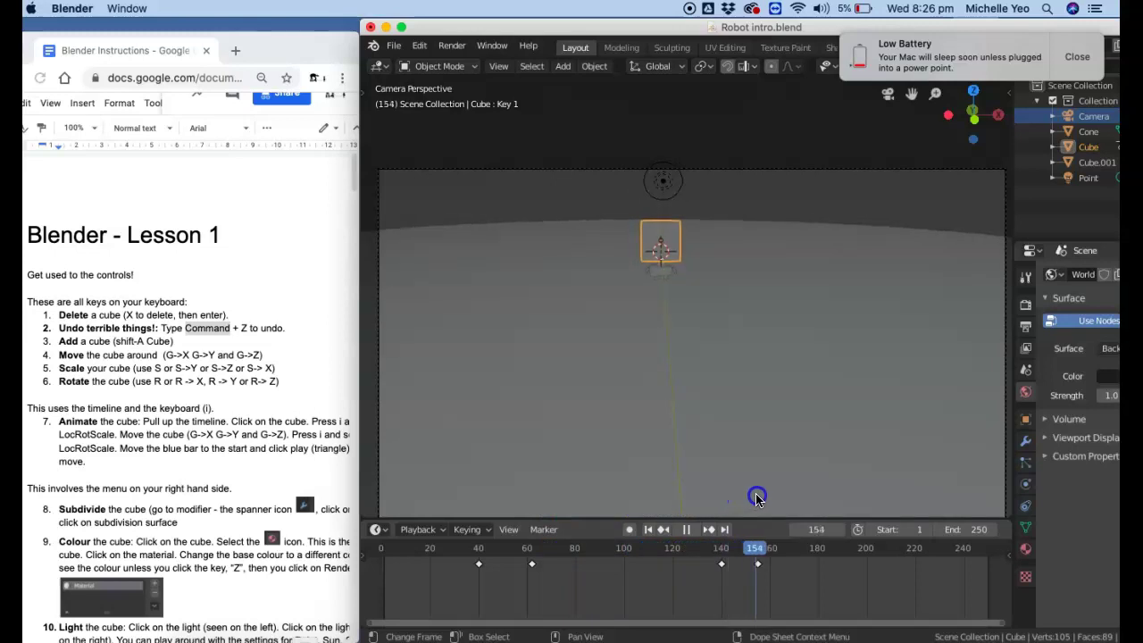
key("space")
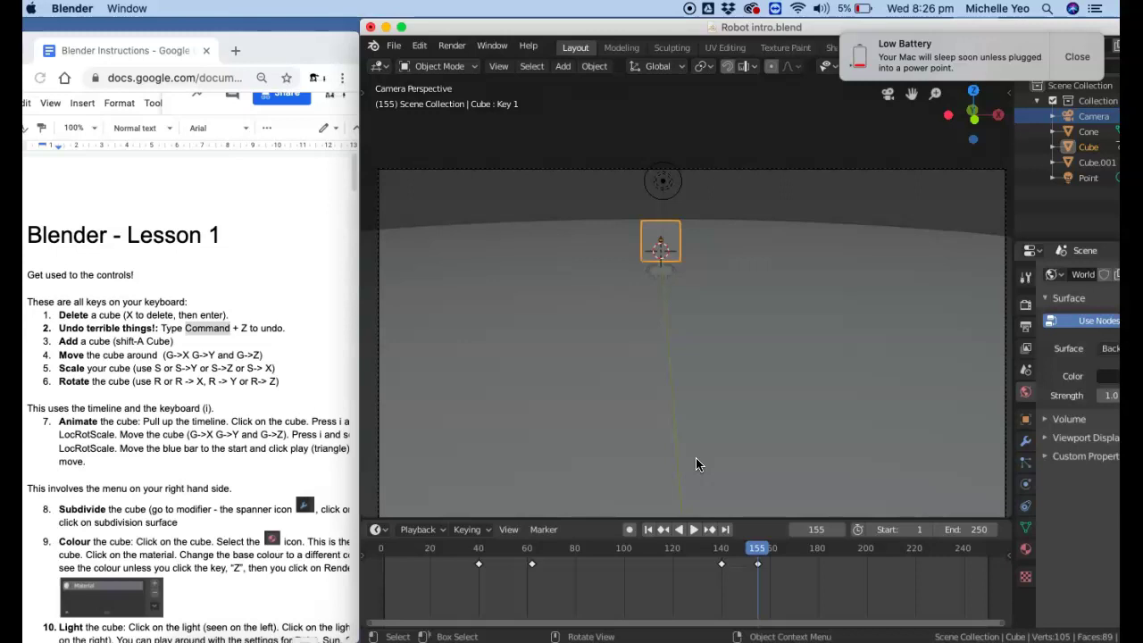
Step: Dismiss the Low Battery notification and review the subdivide, colour and light items in the lesson document
left_click(1076, 56)
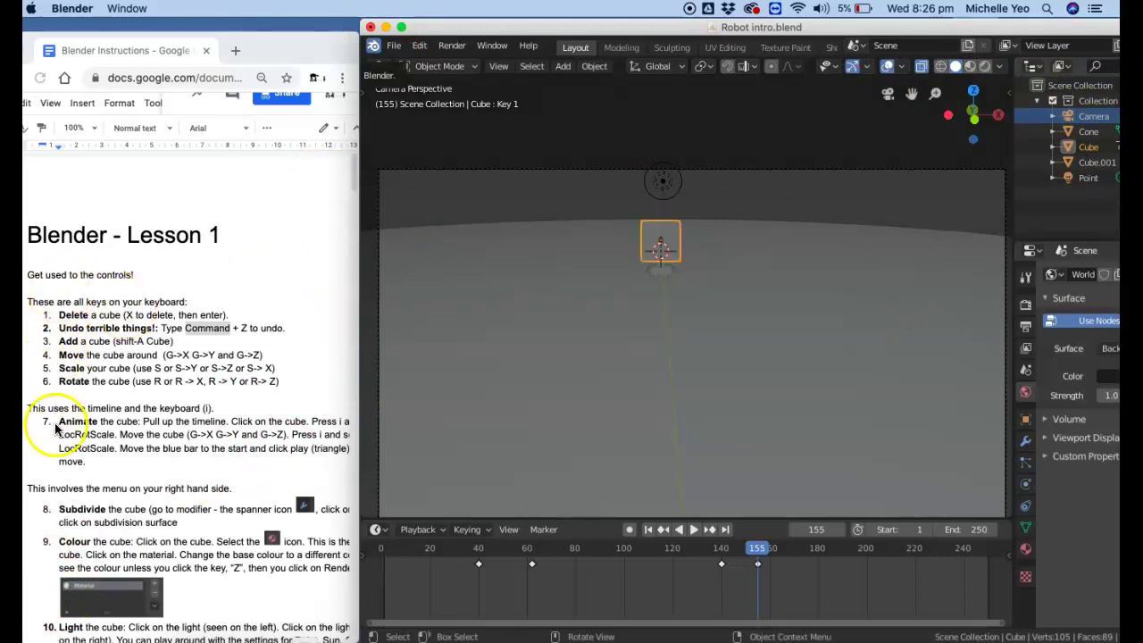
scroll(55, 428, "down", 3)
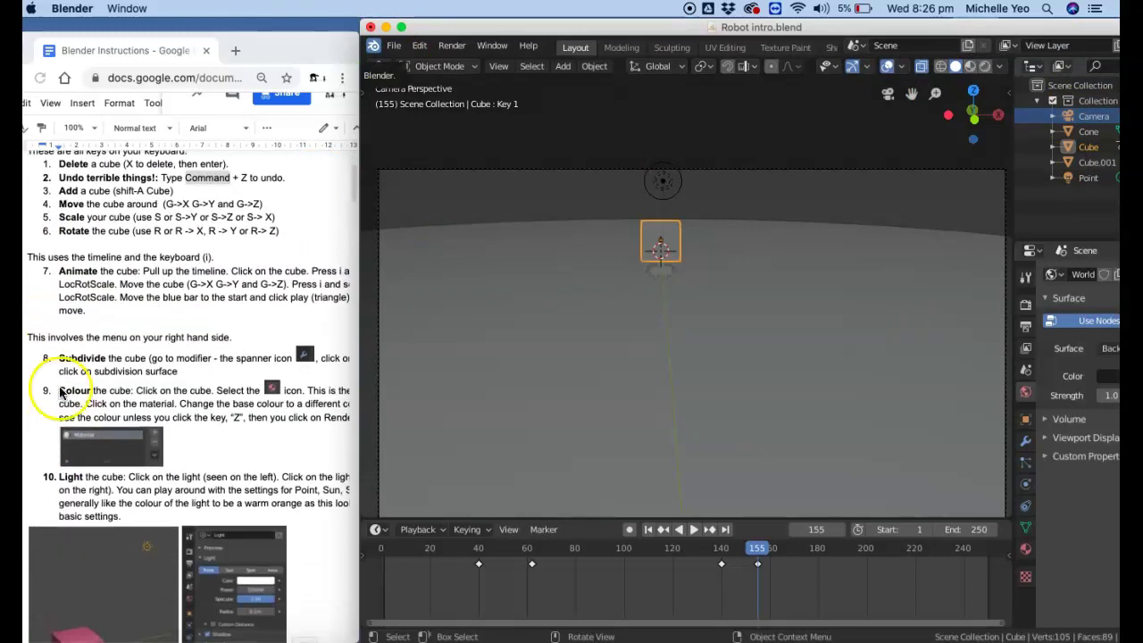
scroll(95, 310, "up", 1)
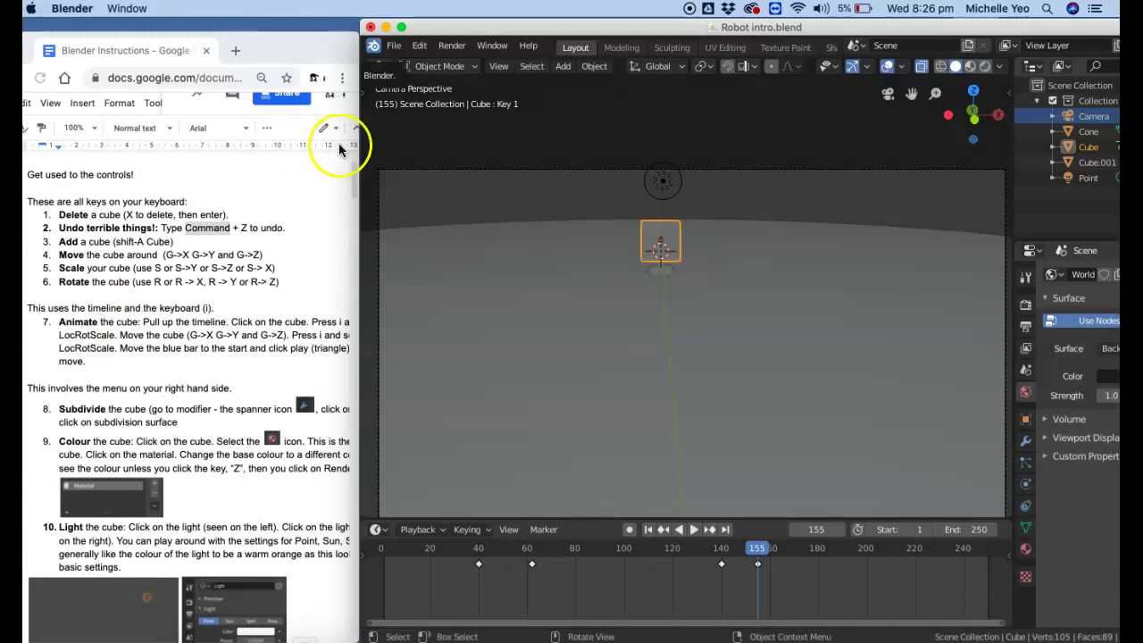